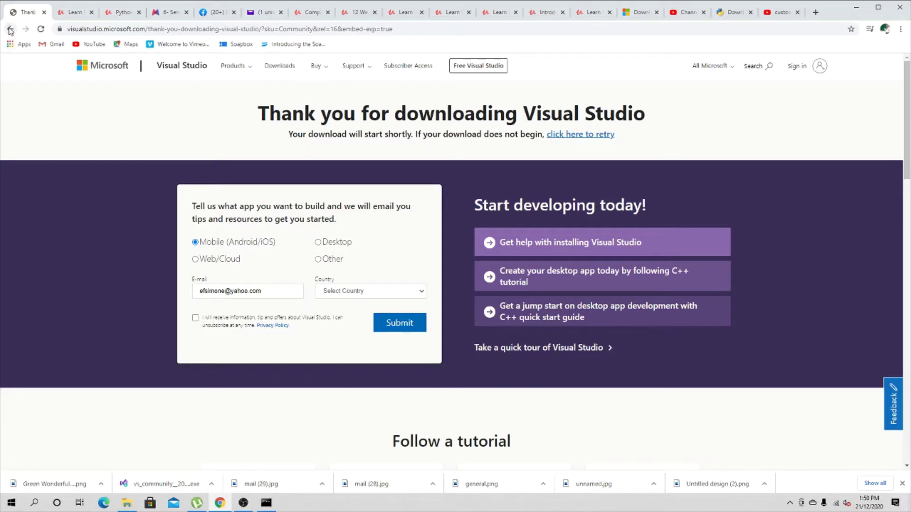
Return to the Google results and open 'Download Visual Studio 2019 for Windows & Mac'.
click(10, 29)
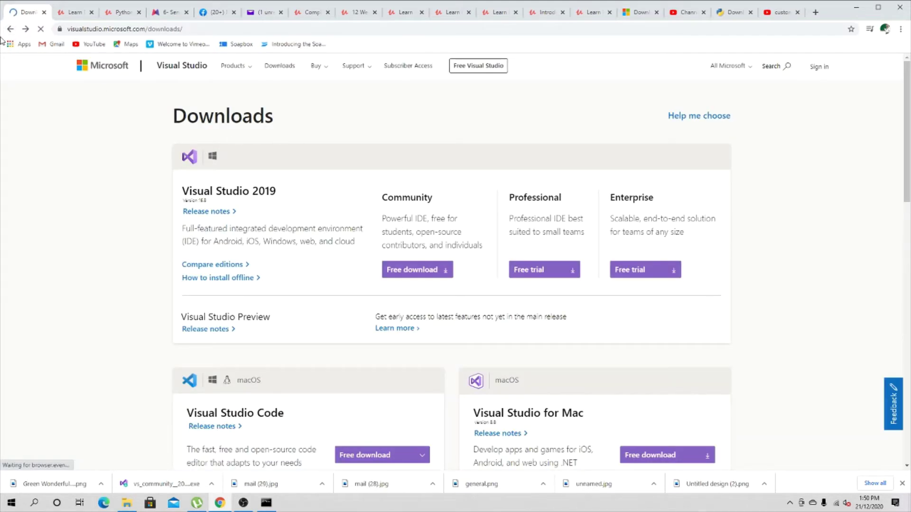
click(10, 29)
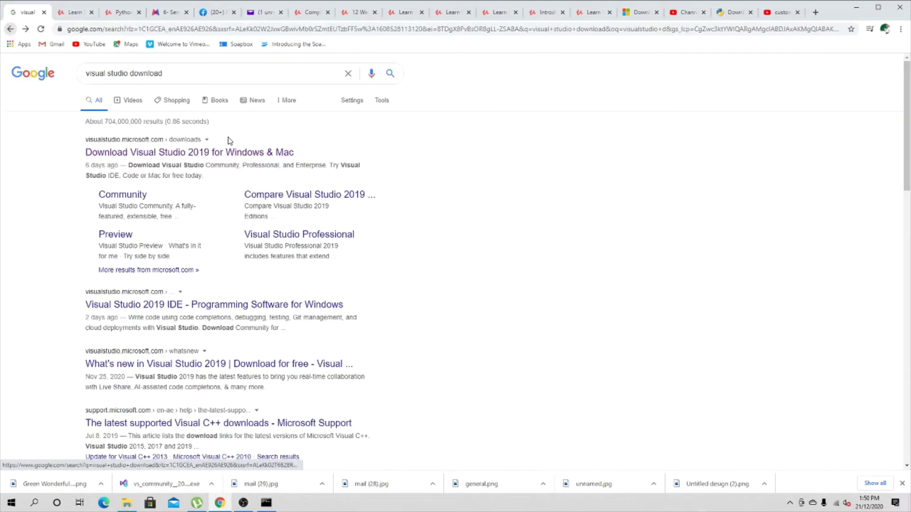
click(203, 152)
Request the free Visual Studio Community 2019 download.
scroll(332, 190, down, 10)
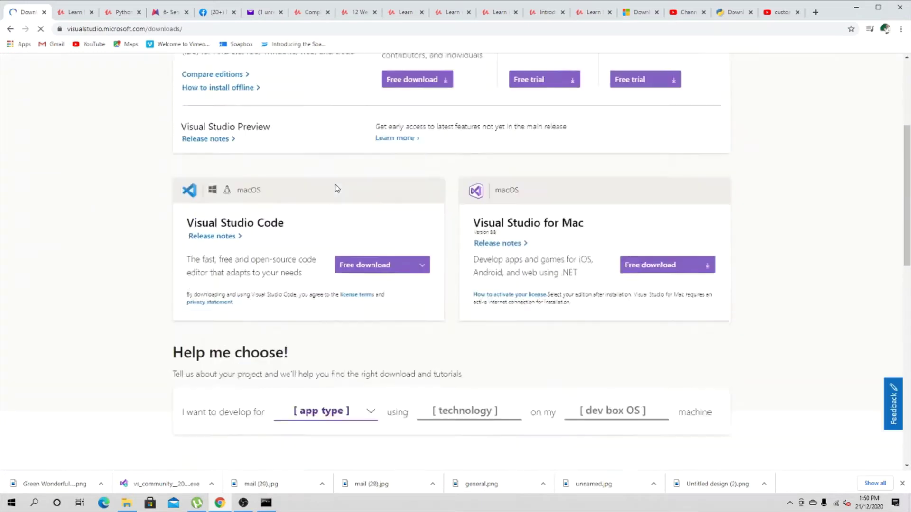
scroll(340, 193, up, 10)
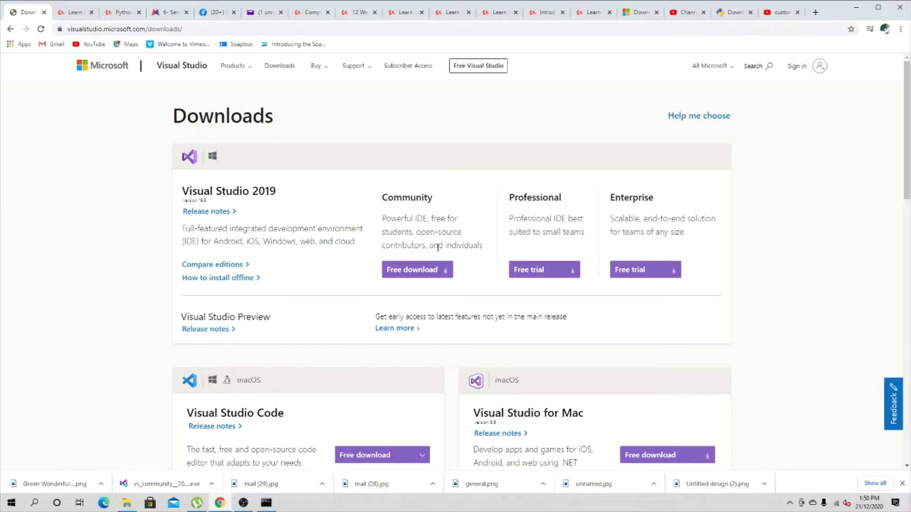
click(419, 274)
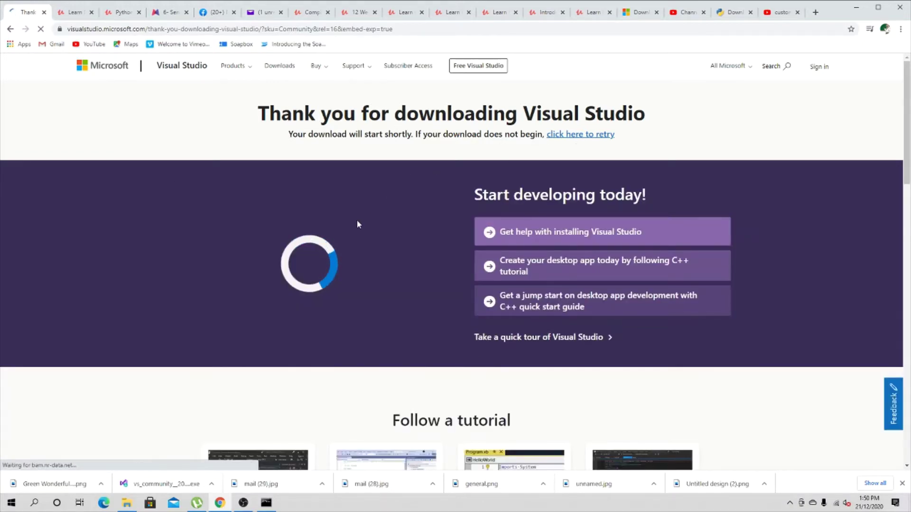
Scroll the thank-you page to view its tutorials and sign-up form.
scroll(358, 226, down, 4)
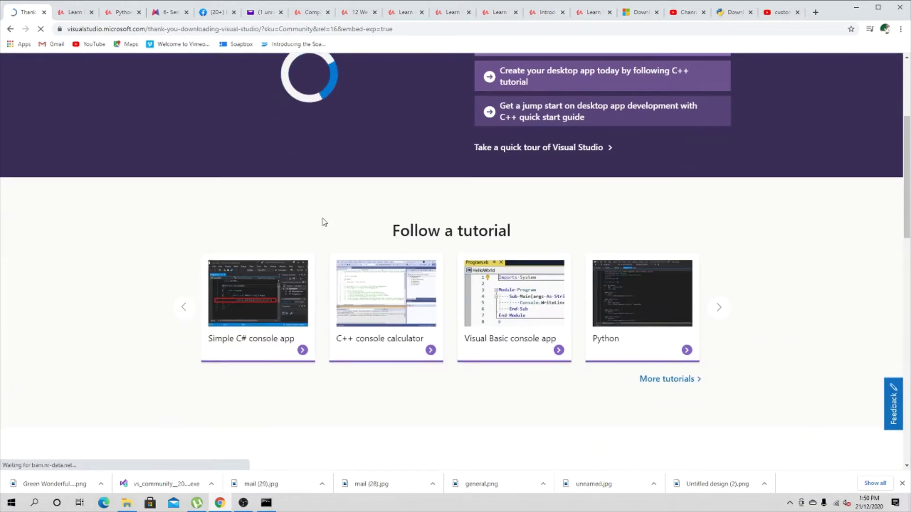
scroll(332, 218, up, 4)
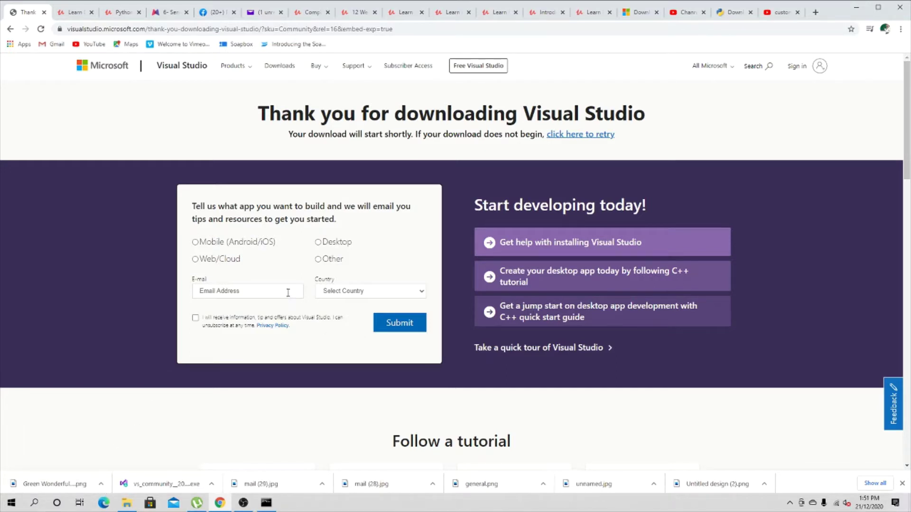
Enter the e-mail address in the sign-up form and choose Desktop as app type.
click(288, 293)
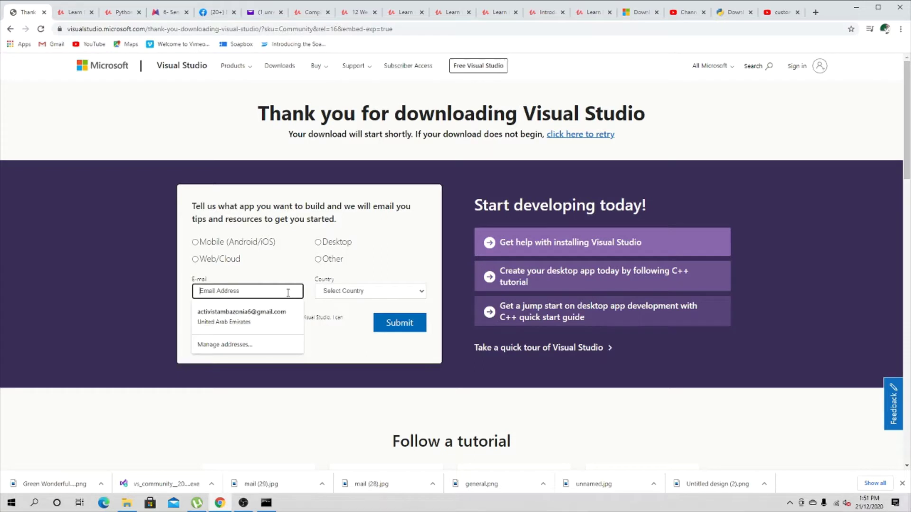
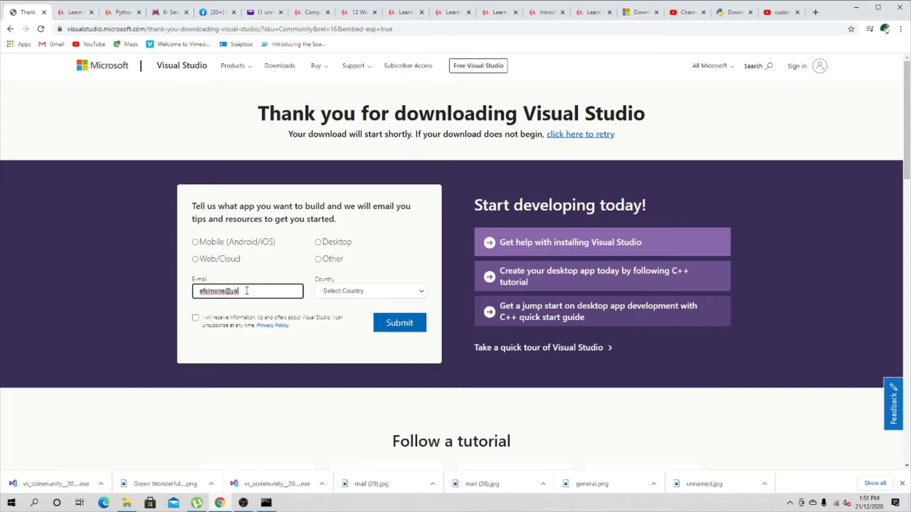
click(318, 259)
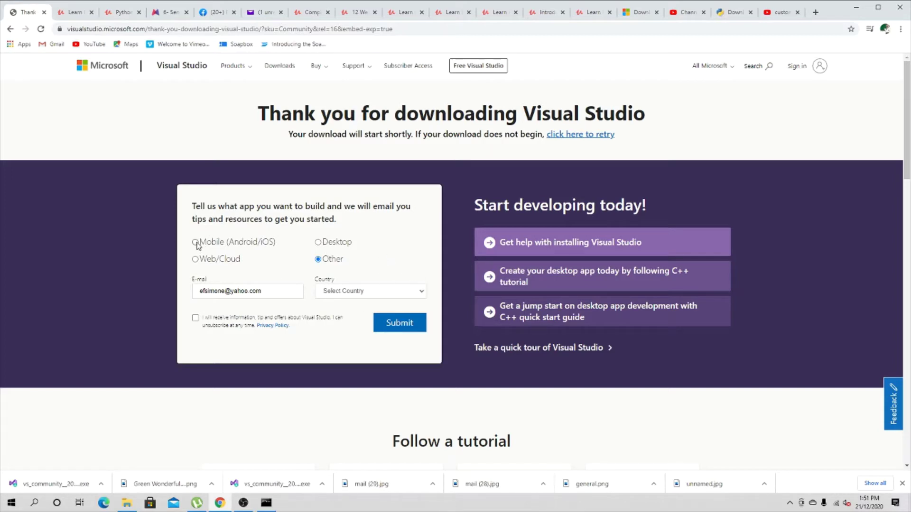
click(318, 243)
Set the sign-up form's country to United Kingdom.
click(399, 321)
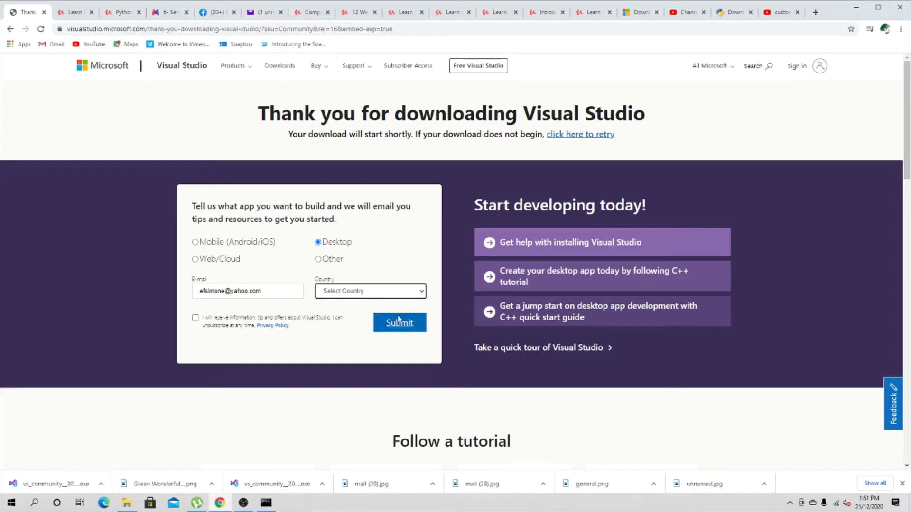
click(408, 288)
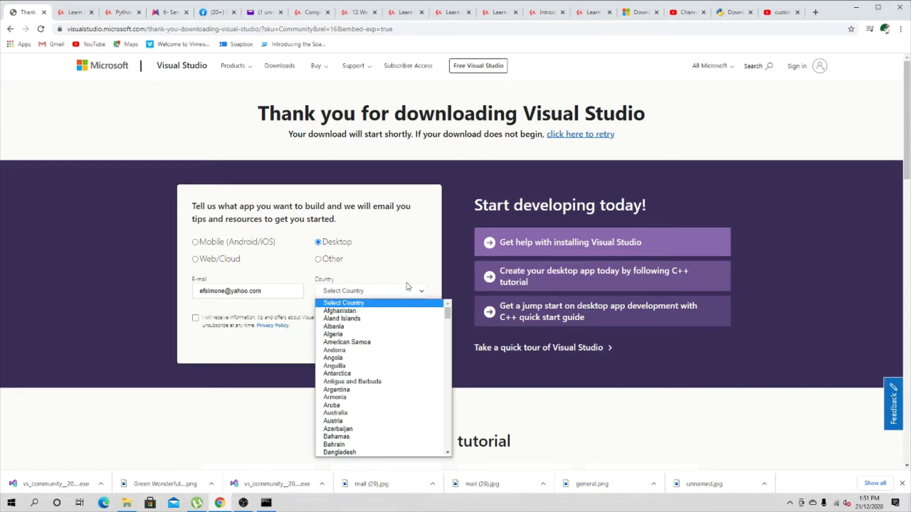
scroll(419, 392, down, 20)
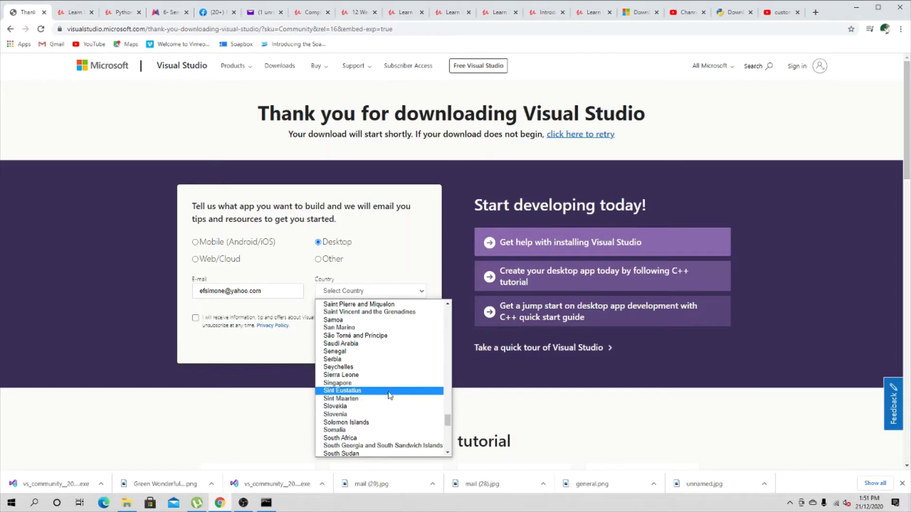
scroll(389, 396, down, 6)
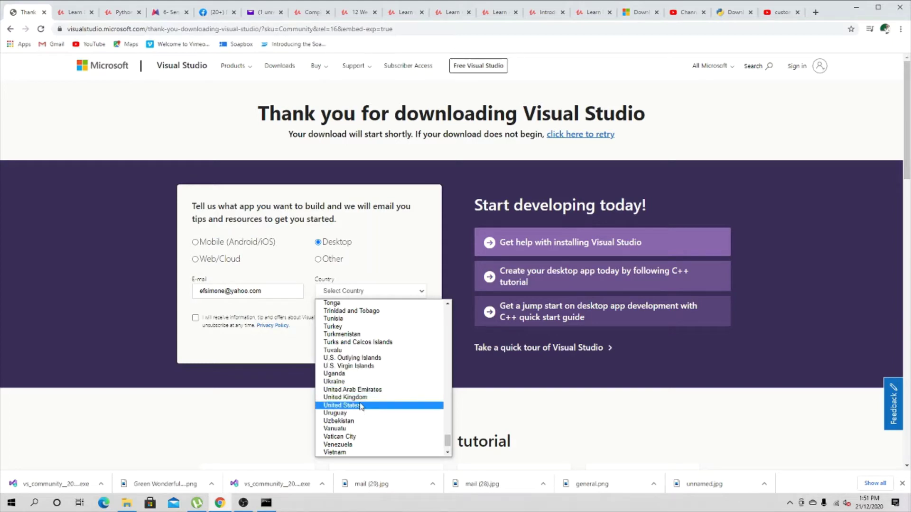
click(360, 399)
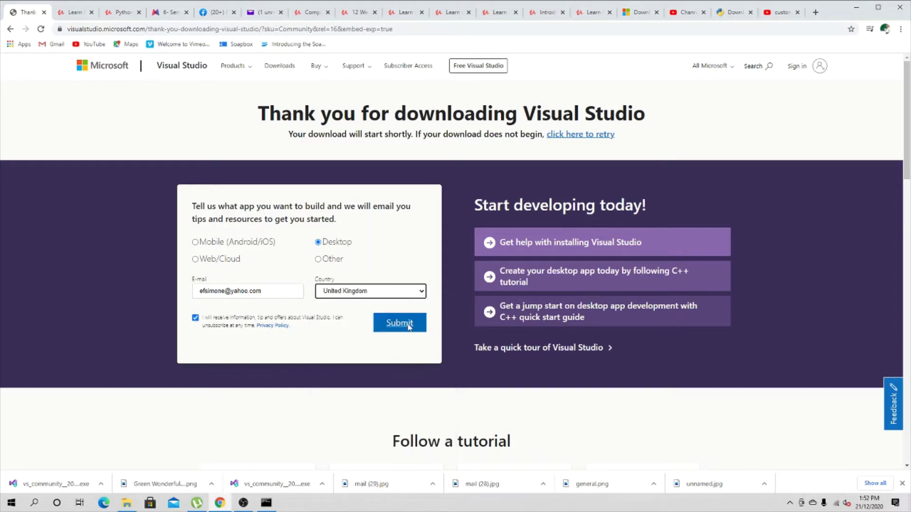
Submit the sign-up form, run the downloaded vs_community installer, and minimise Chrome.
click(398, 327)
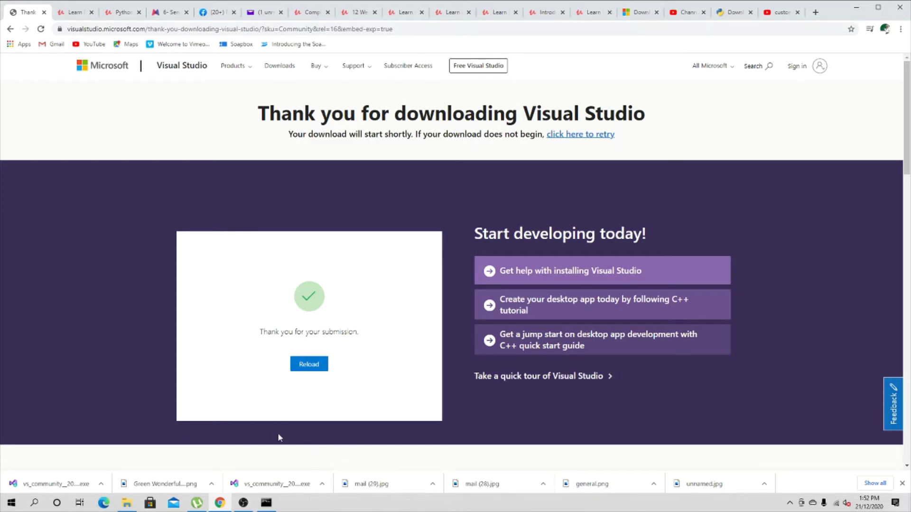
click(276, 483)
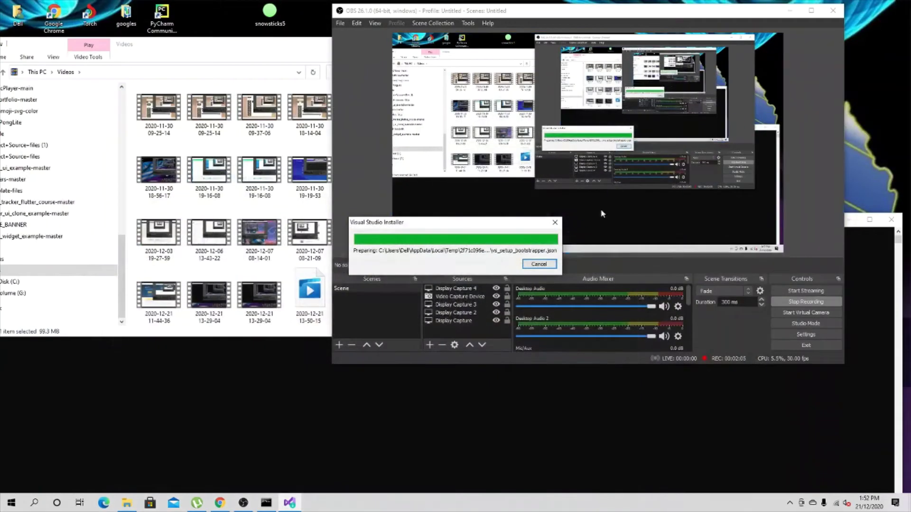
click(790, 10)
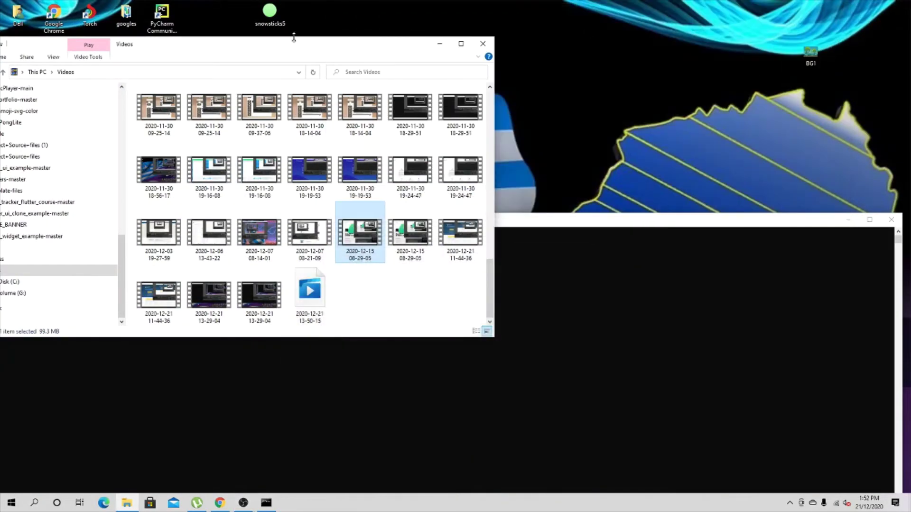
Minimise File Explorer and the Command Prompt to reveal the installer prompt.
click(440, 43)
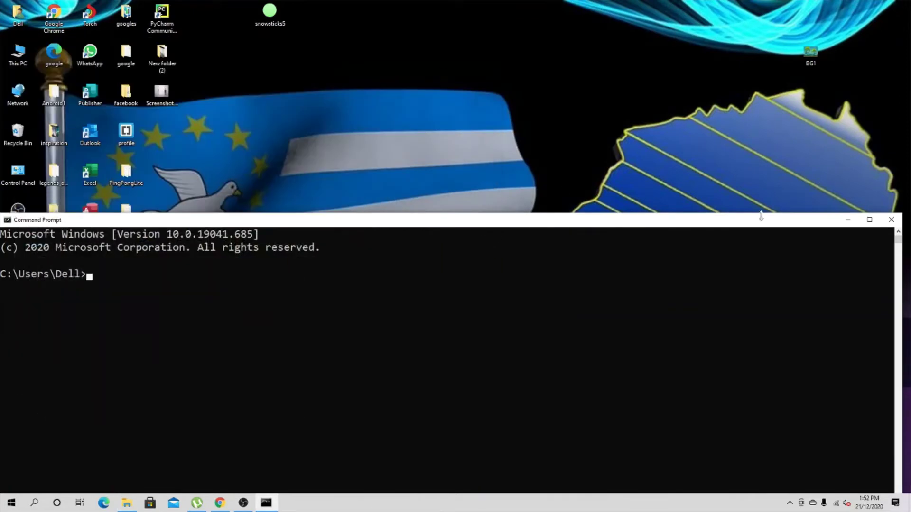
drag(847, 227, 829, 144)
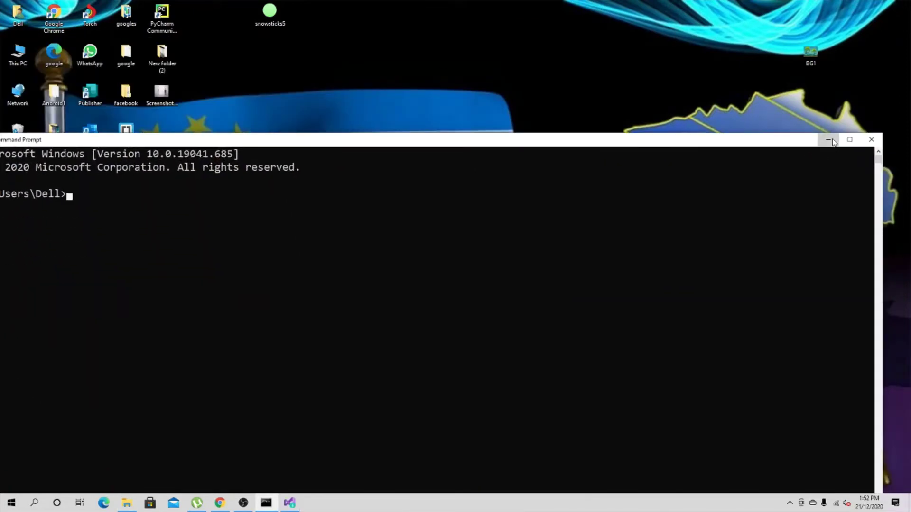
click(829, 138)
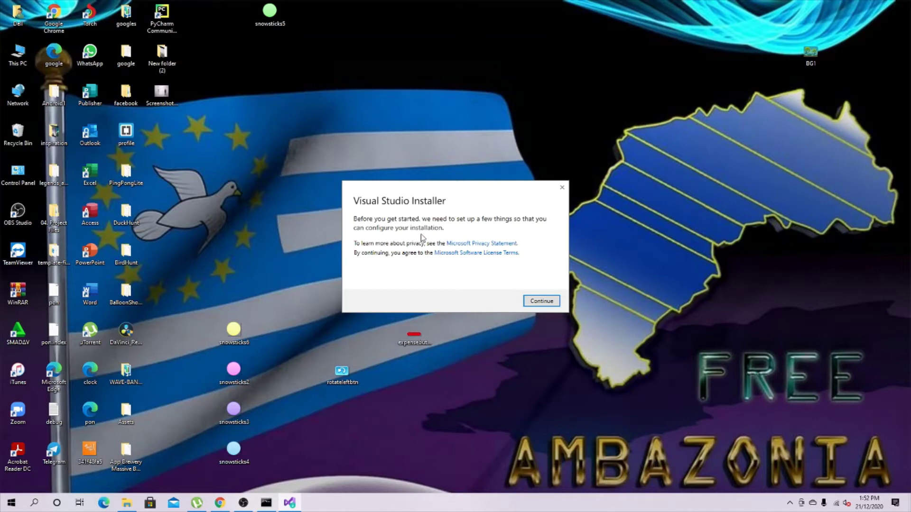
Continue the installer setup and wait while its 74.24 MB of files download and unpack.
click(544, 302)
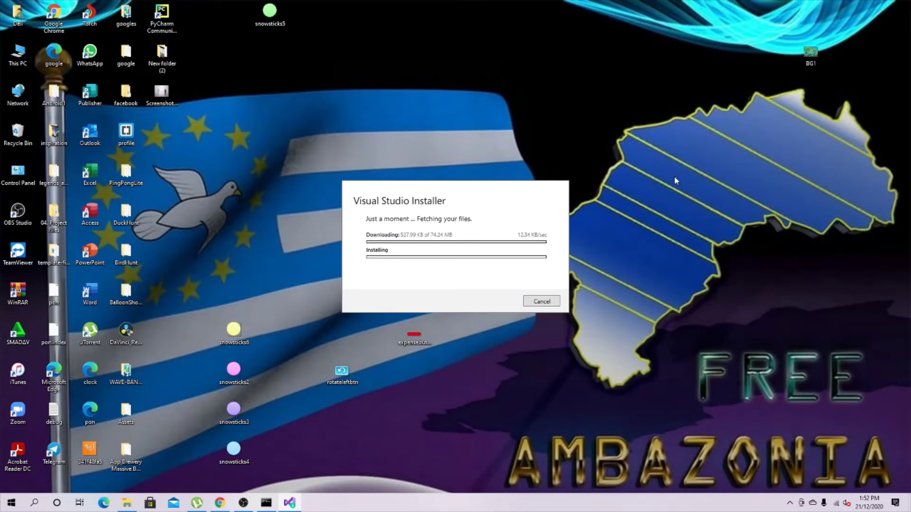
right_click(609, 79)
click(634, 109)
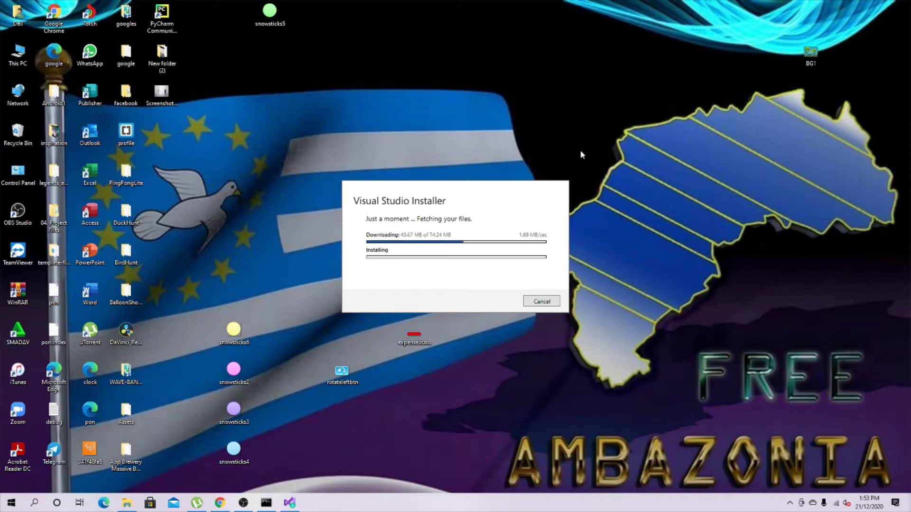
right_click(578, 96)
click(605, 121)
right_click(601, 89)
click(628, 119)
right_click(625, 93)
click(651, 120)
right_click(670, 155)
click(686, 182)
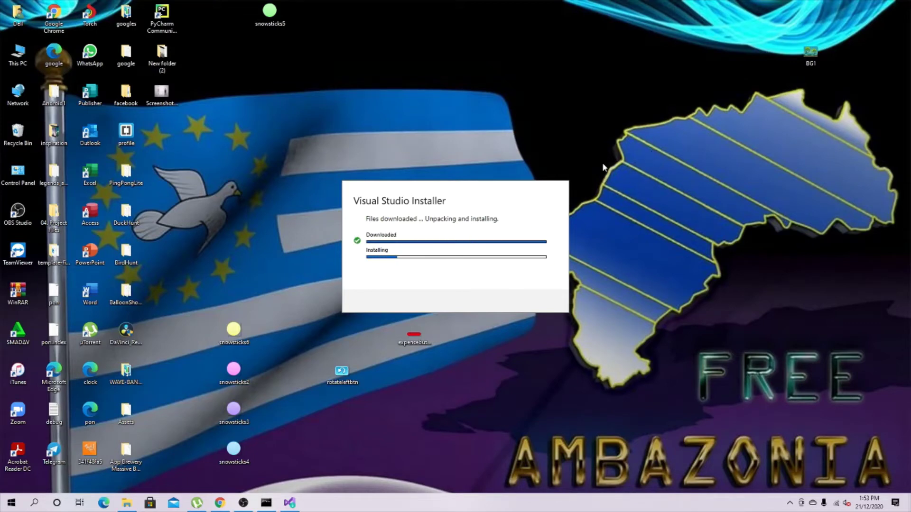
Refresh the desktop repeatedly while the installer bootstrapper finishes preparing.
right_click(617, 131)
click(648, 160)
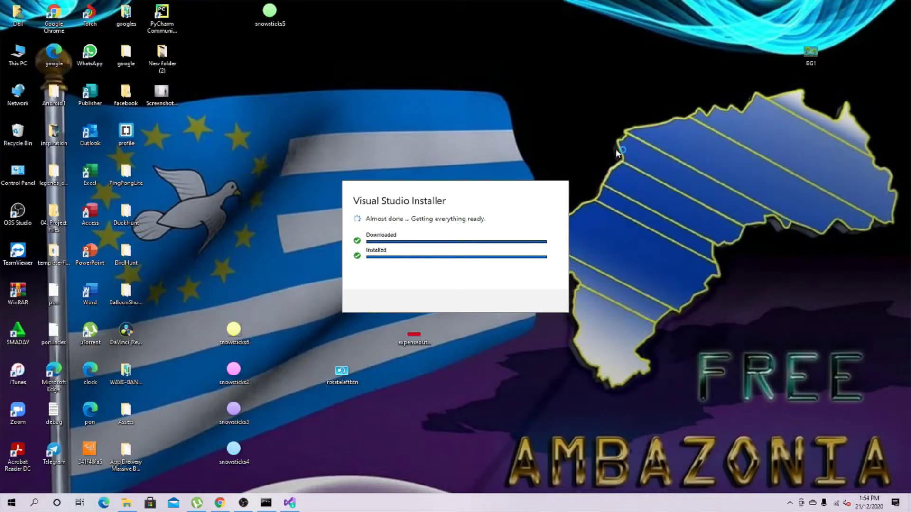
right_click(591, 95)
click(615, 123)
right_click(577, 96)
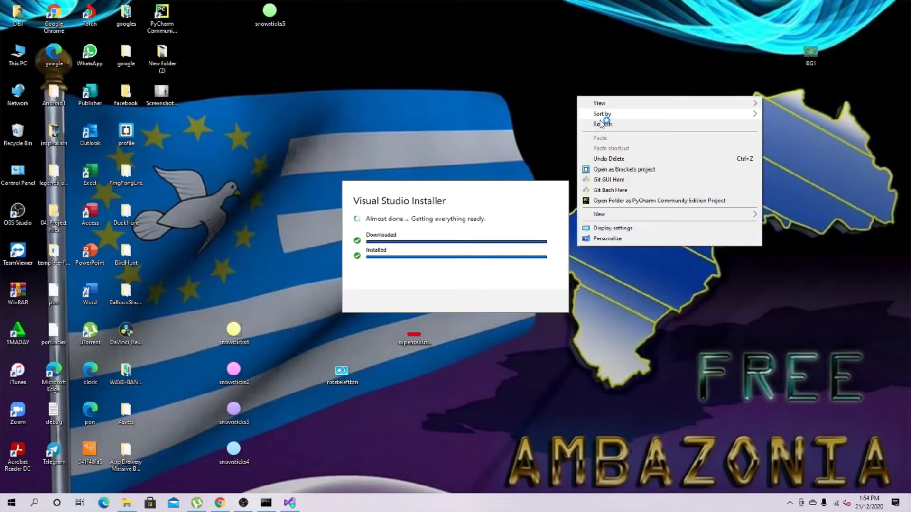
click(602, 124)
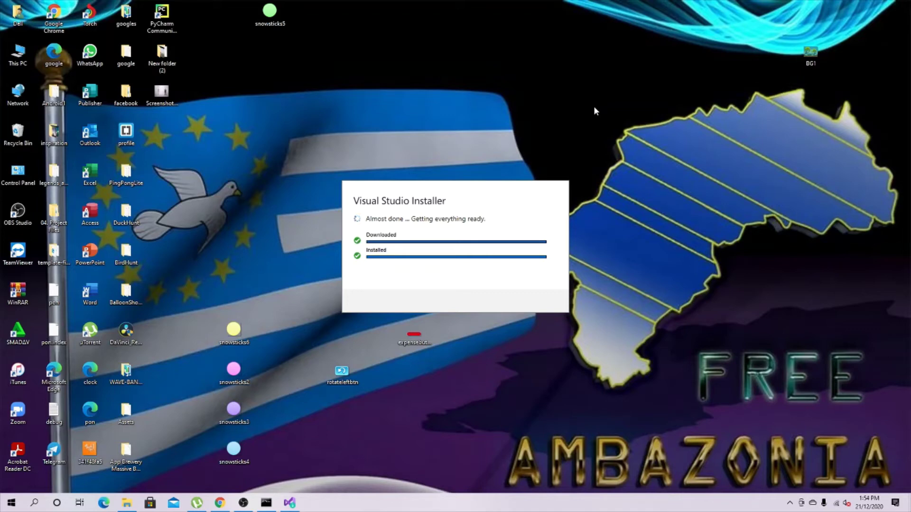
right_click(582, 99)
click(599, 127)
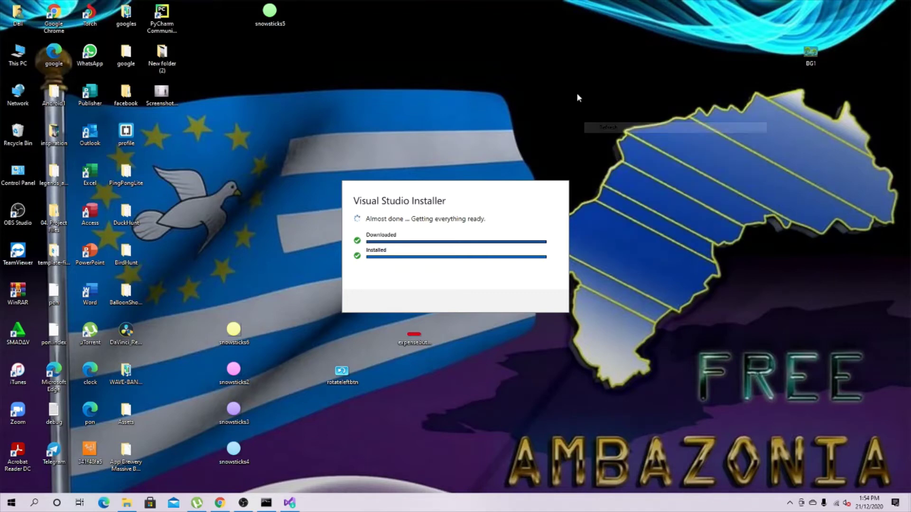
right_click(577, 92)
click(599, 122)
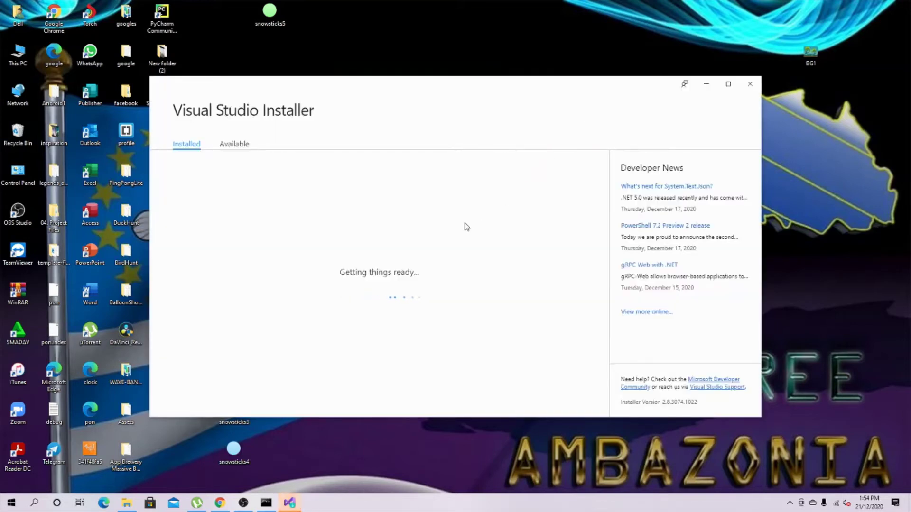
Open the Available tab and browse the Visual Studio Community 2019 16.8.3 workloads.
click(234, 143)
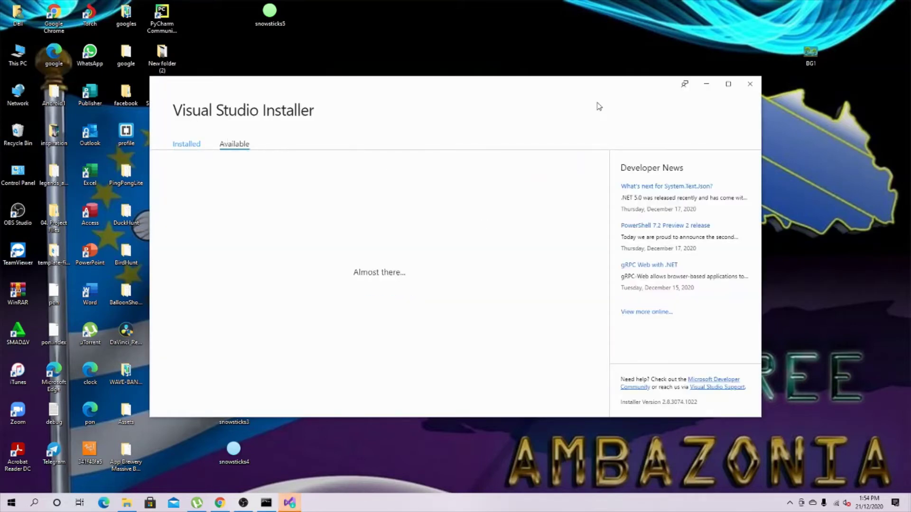
right_click(843, 85)
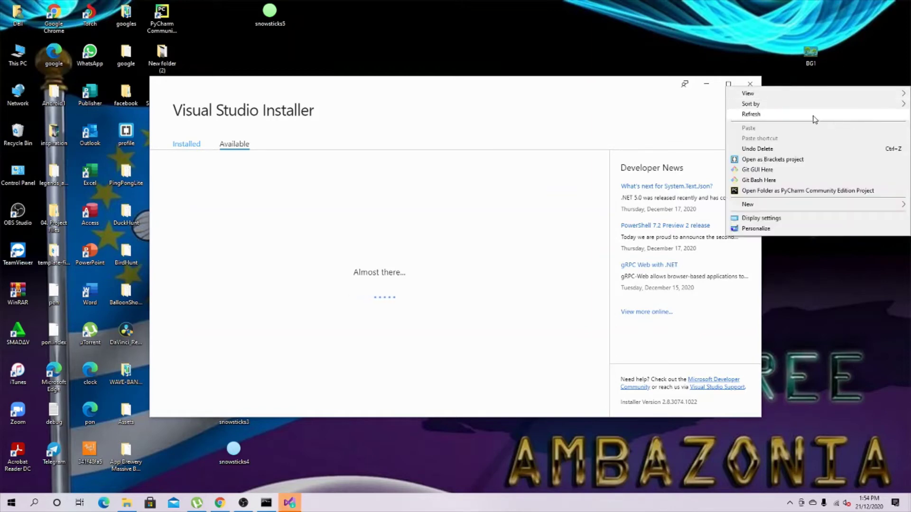
click(812, 115)
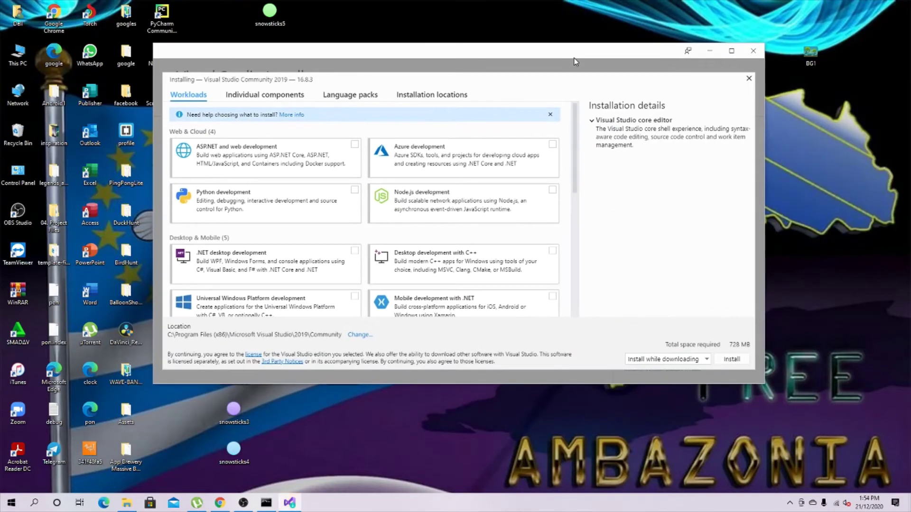
scroll(456, 225, down, 5)
scroll(458, 218, up, 5)
scroll(465, 204, down, 7)
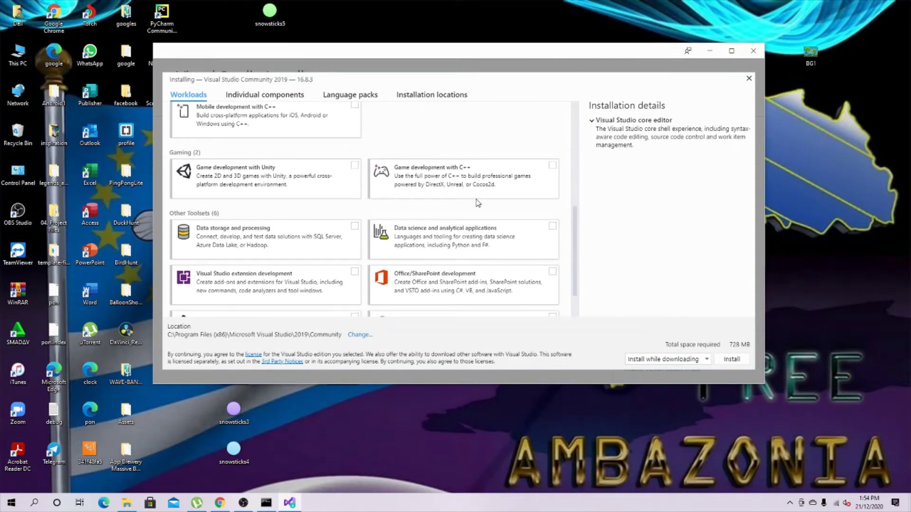
scroll(469, 204, up, 7)
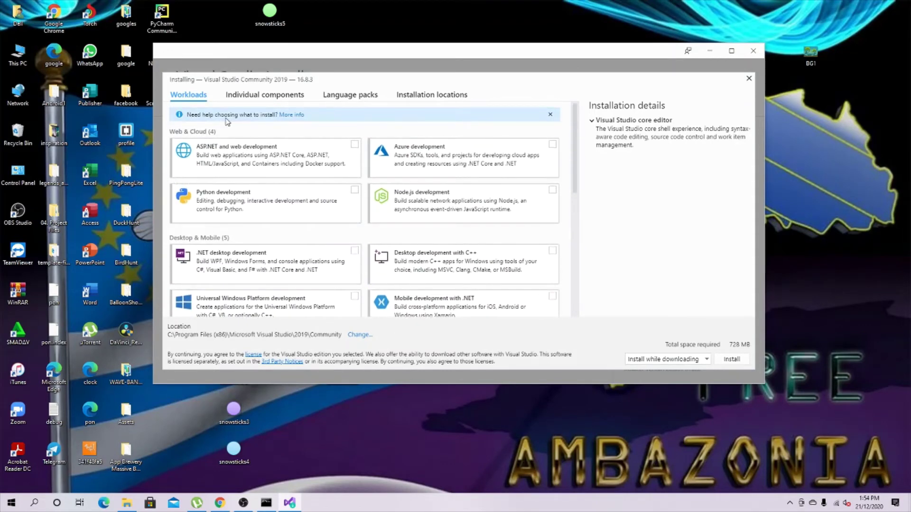
scroll(308, 150, down, 5)
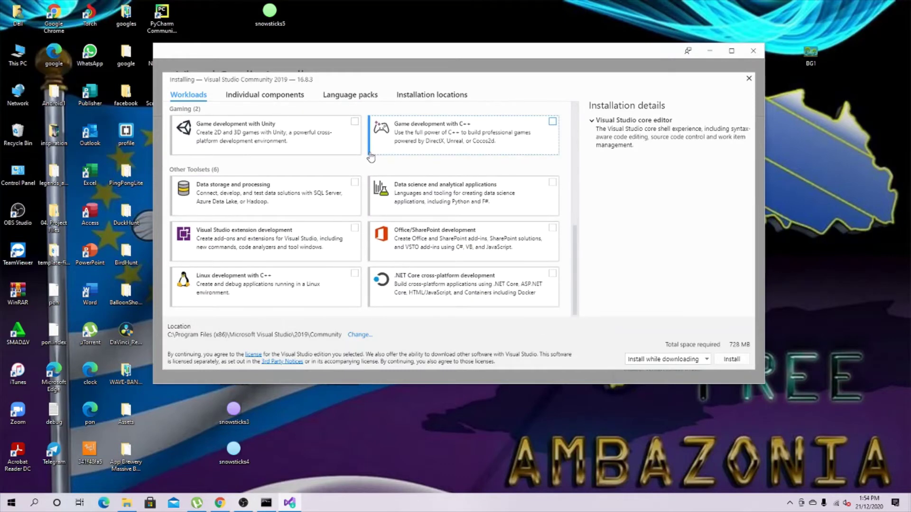
scroll(310, 219, up, 6)
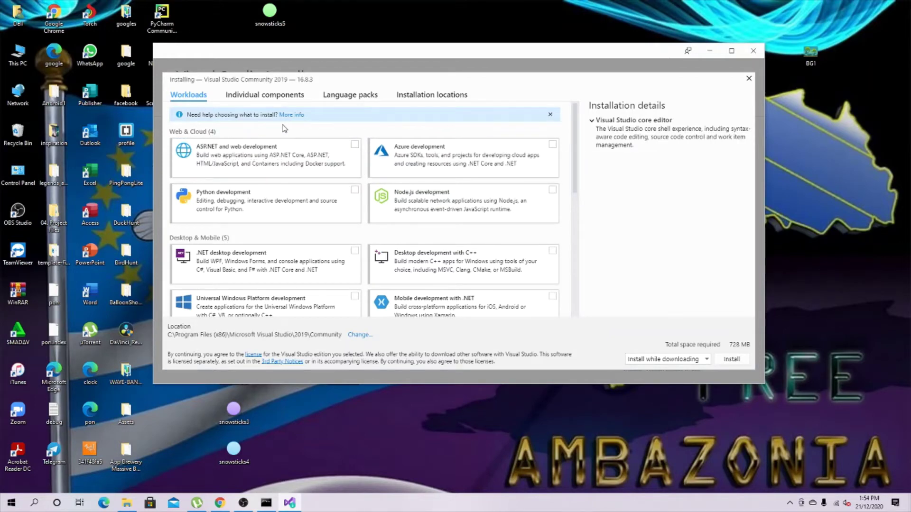
Keep the installation mode set to 'Install while downloading'.
click(665, 360)
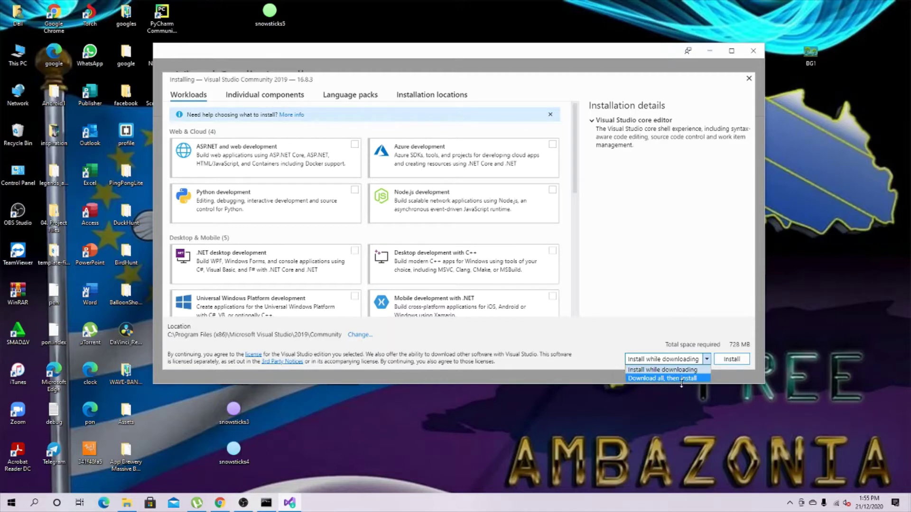
click(671, 292)
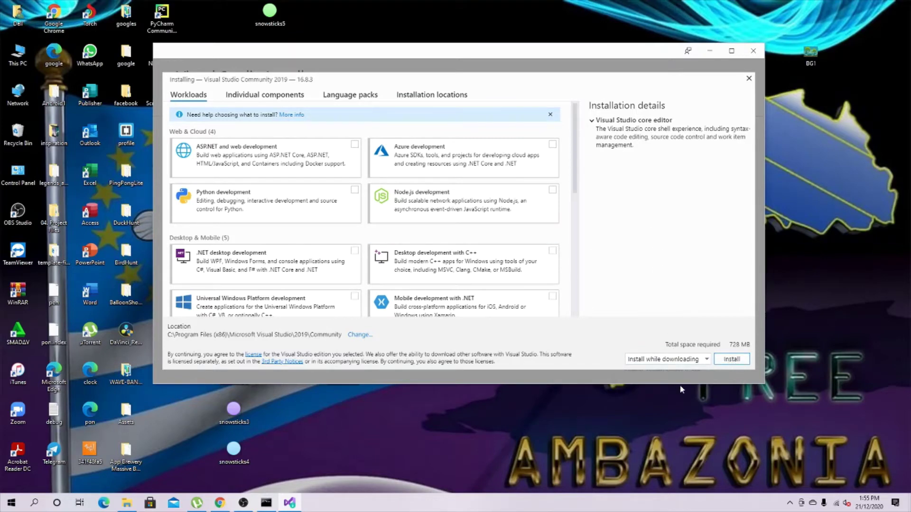
click(707, 363)
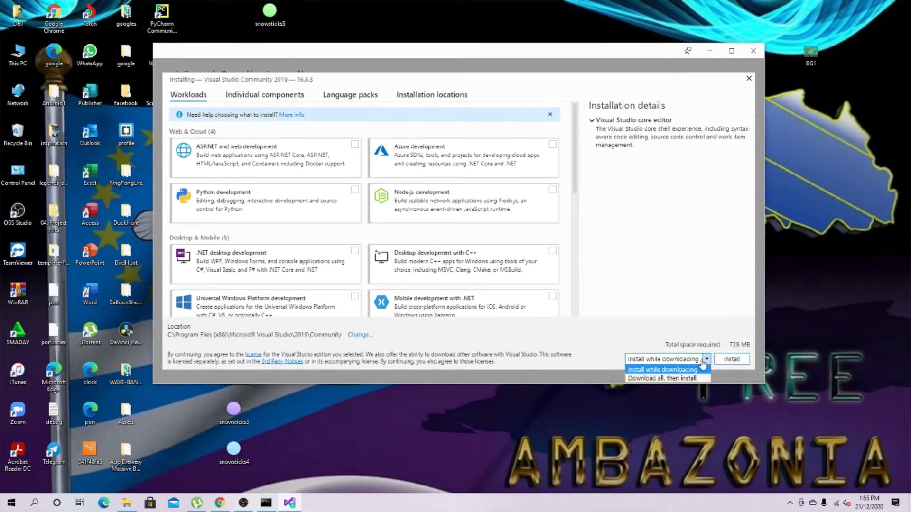
click(679, 301)
scroll(369, 259, down, 1)
scroll(369, 259, down, 10)
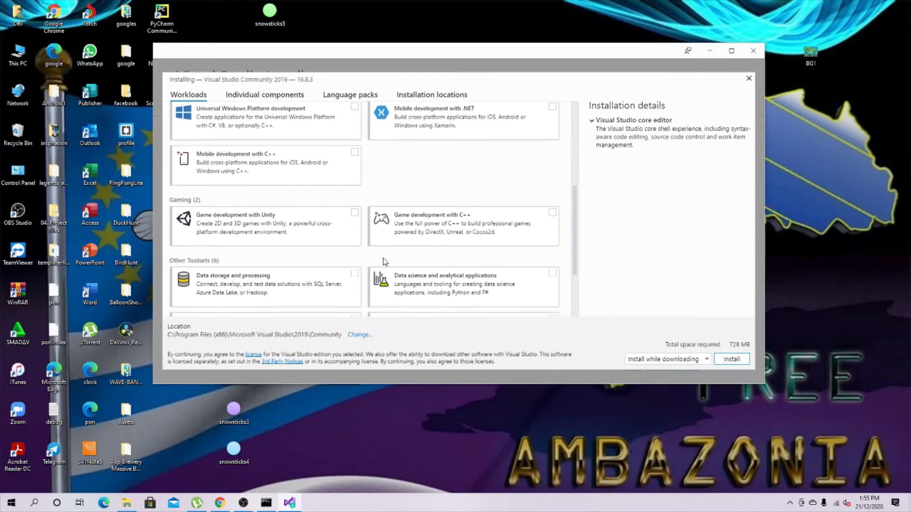
scroll(427, 280, up, 10)
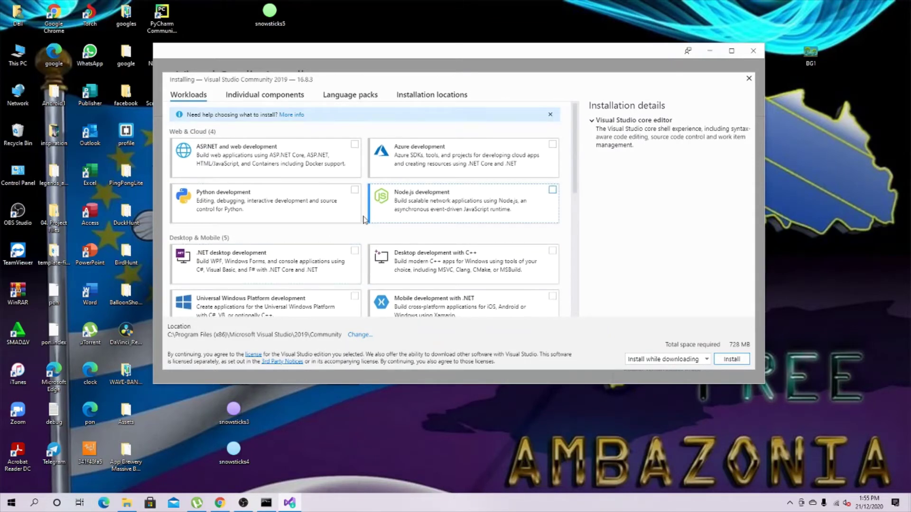
Tick the Python development workload.
click(282, 213)
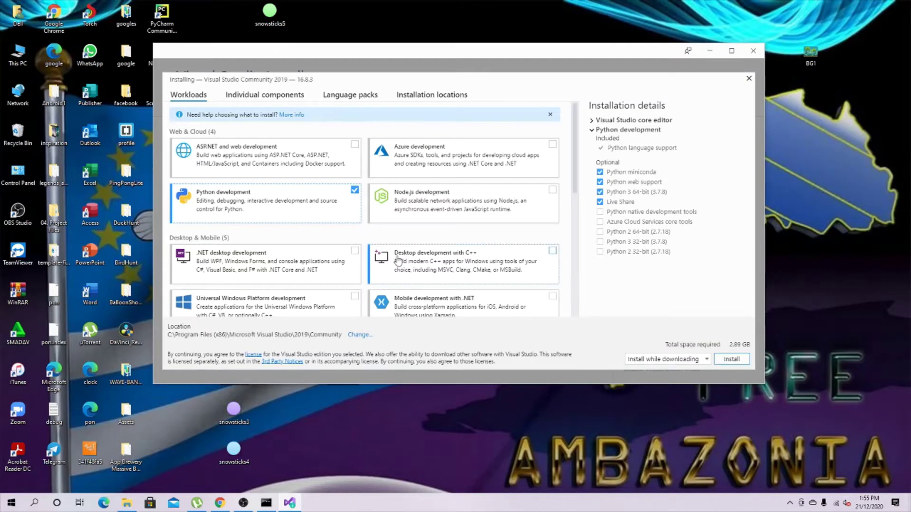
scroll(309, 232, down, 2)
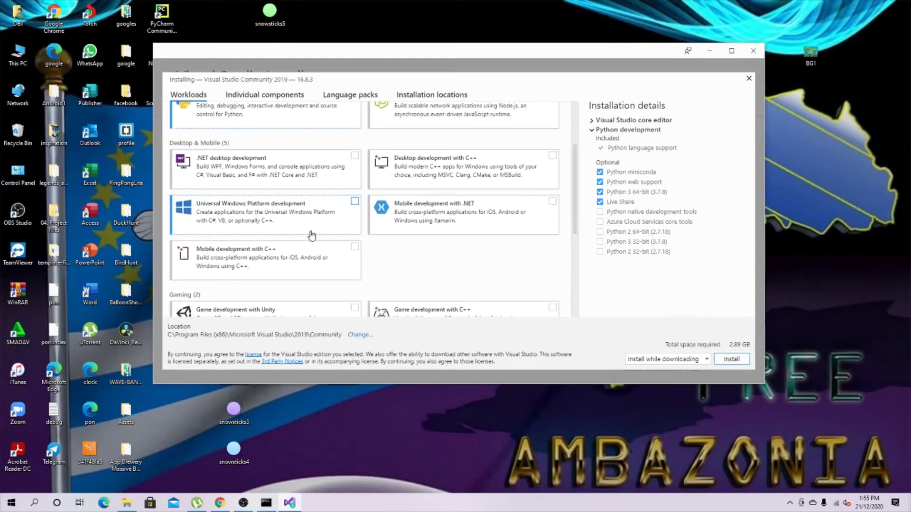
scroll(312, 234, up, 2)
scroll(311, 235, down, 3)
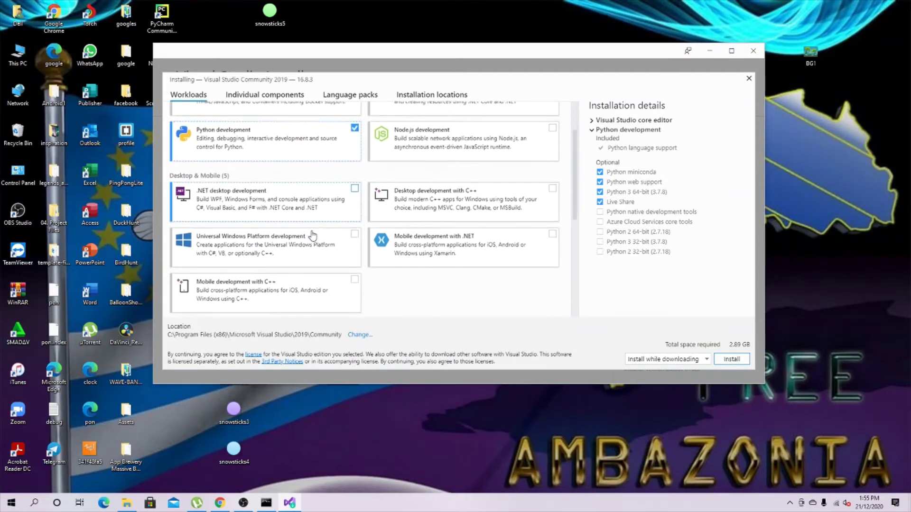
scroll(355, 234, up, 3)
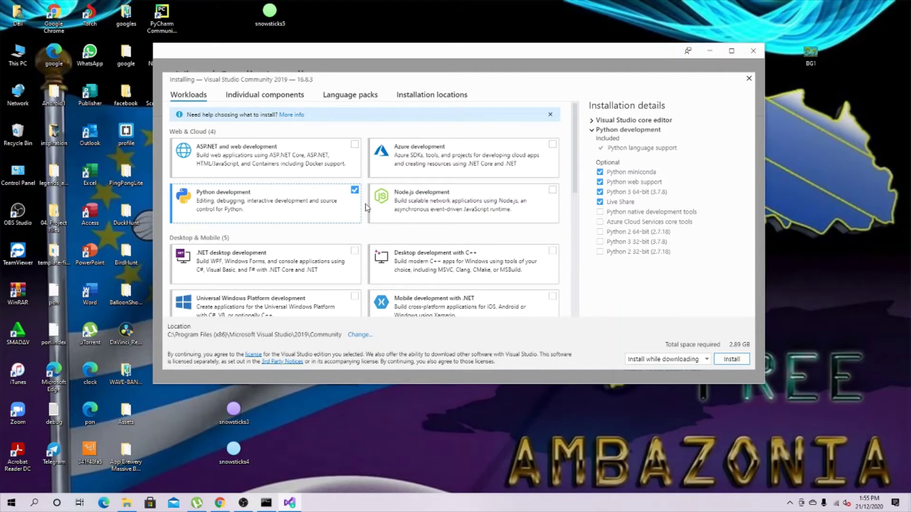
scroll(366, 207, down, 1)
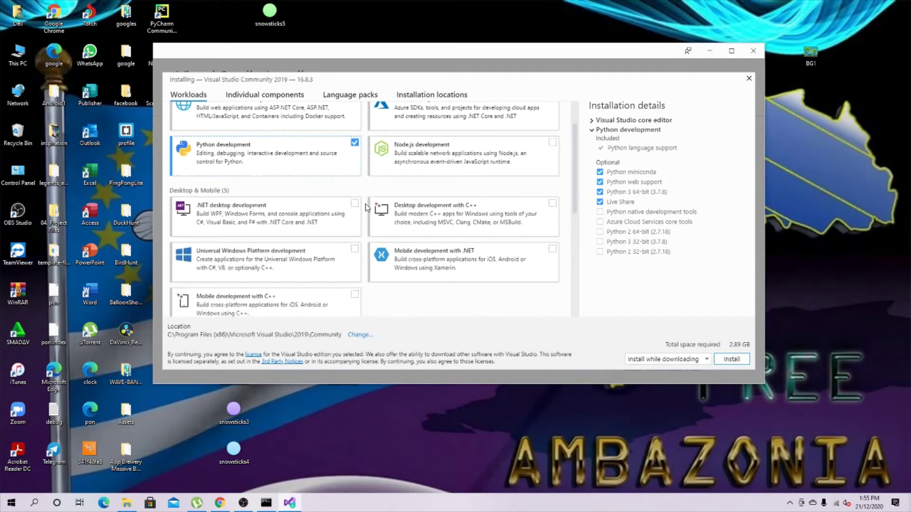
scroll(366, 208, down, 1)
scroll(365, 207, up, 2)
scroll(365, 207, up, 2)
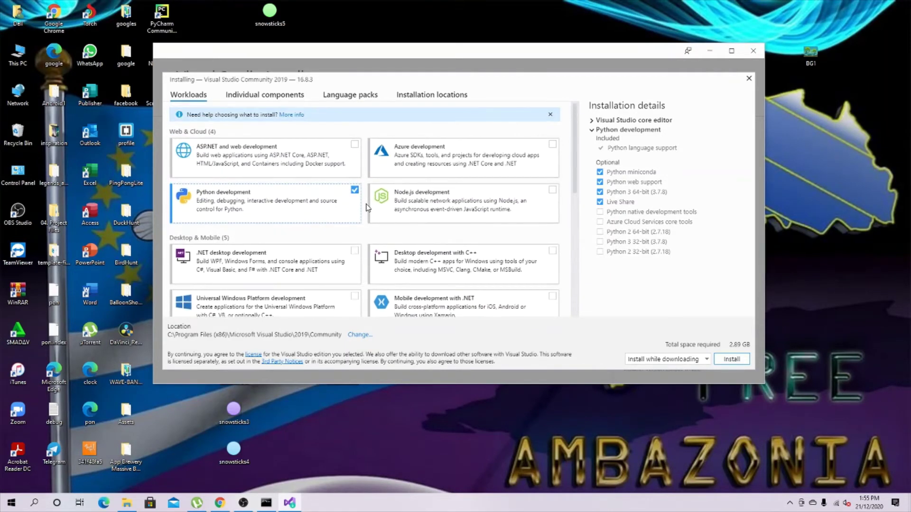
scroll(368, 208, down, 3)
Tick Desktop development with C++, raising required space to 8.37 GB.
click(420, 175)
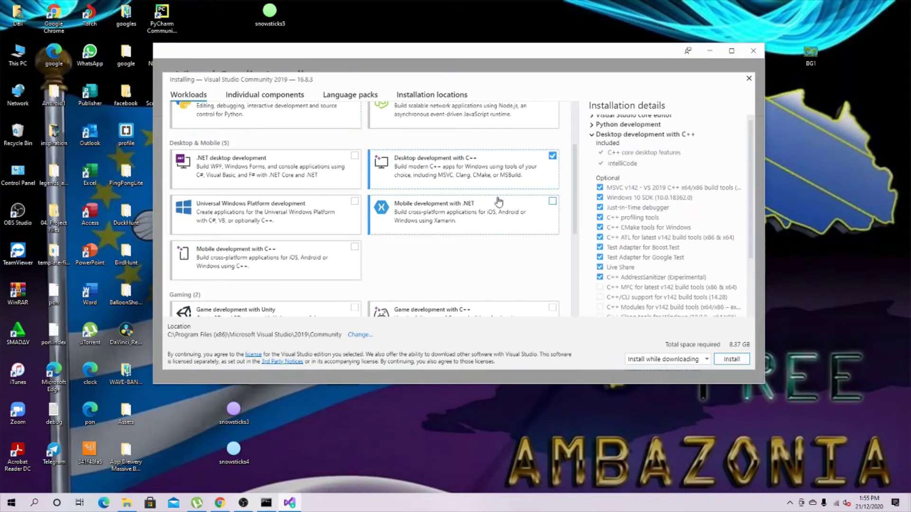
scroll(684, 231, down, 2)
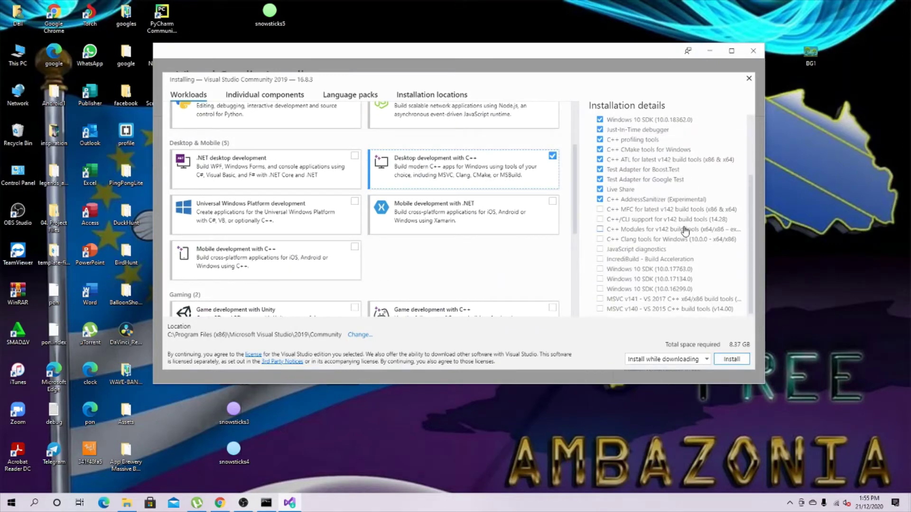
scroll(687, 230, up, 3)
Install Community 2019 with the chosen workloads and wait until installation reaches 99%.
click(734, 360)
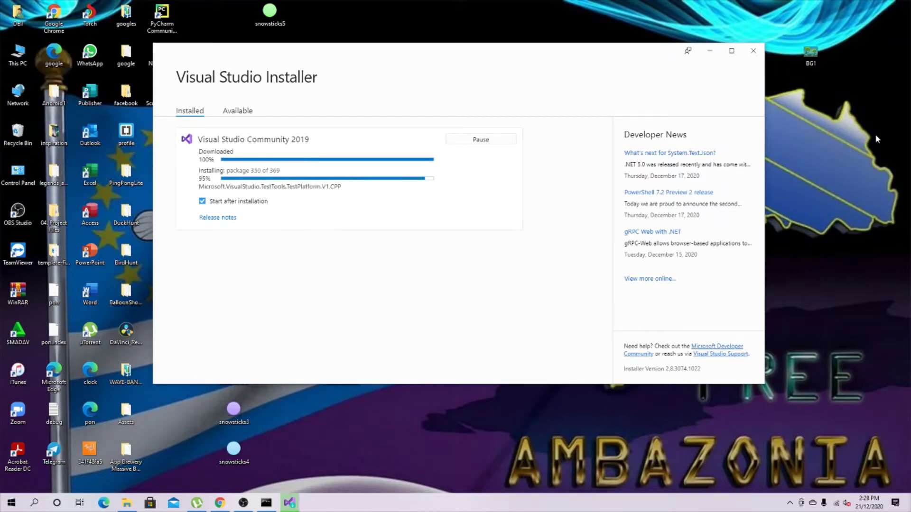
right_click(847, 119)
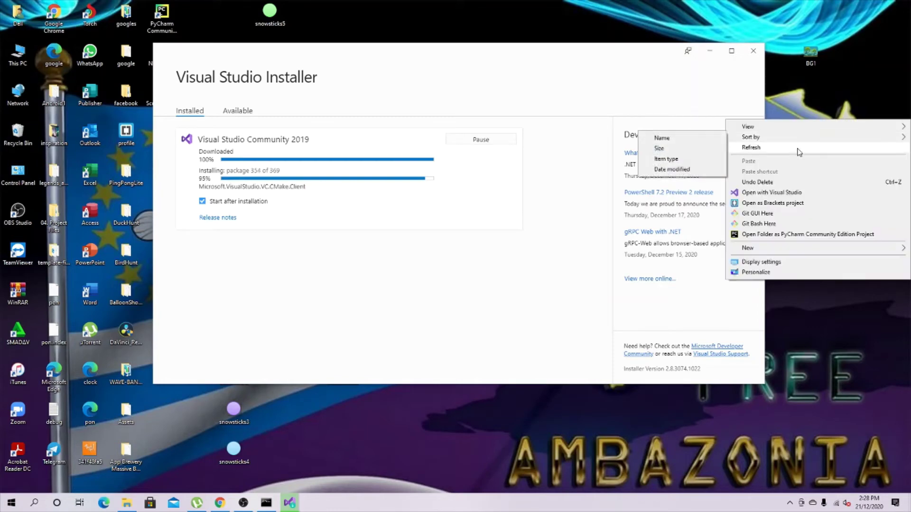
click(794, 150)
right_click(829, 120)
click(795, 149)
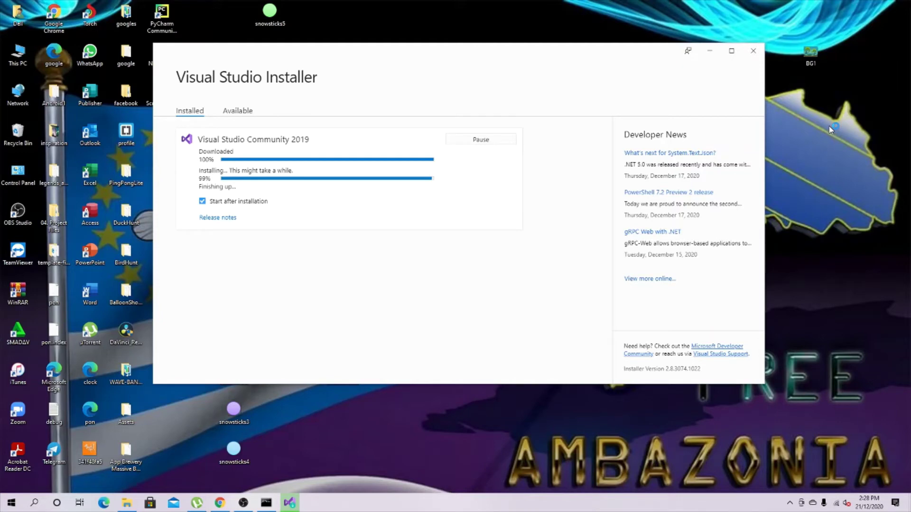
right_click(830, 129)
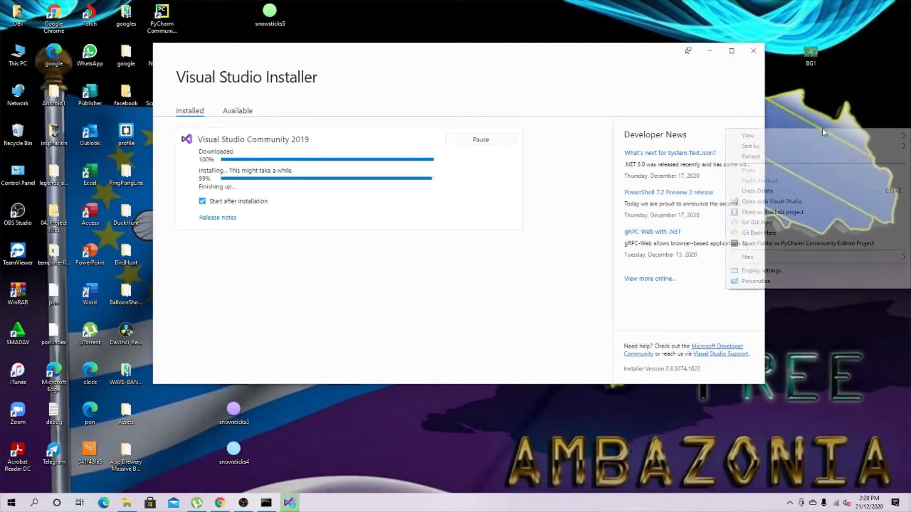
click(790, 162)
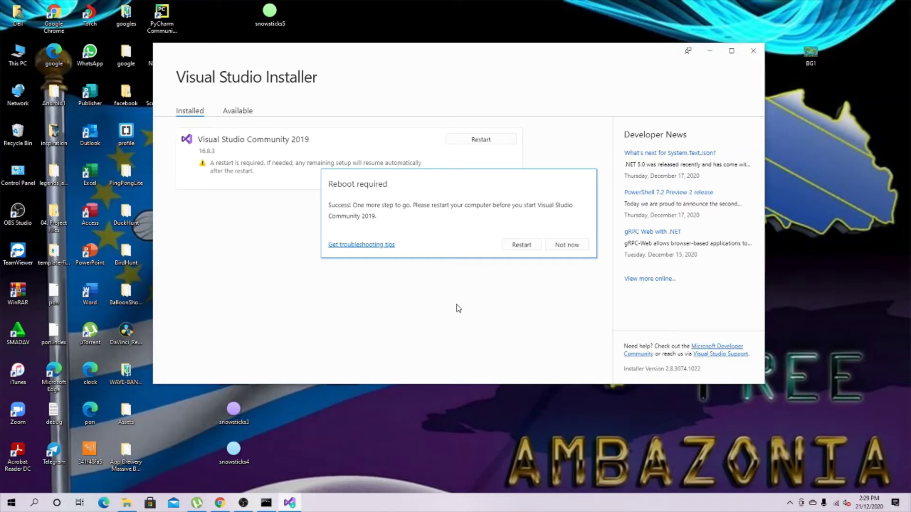
Postpone the restart, then minimize Command Prompt and OBS to reveal the desktop.
click(577, 247)
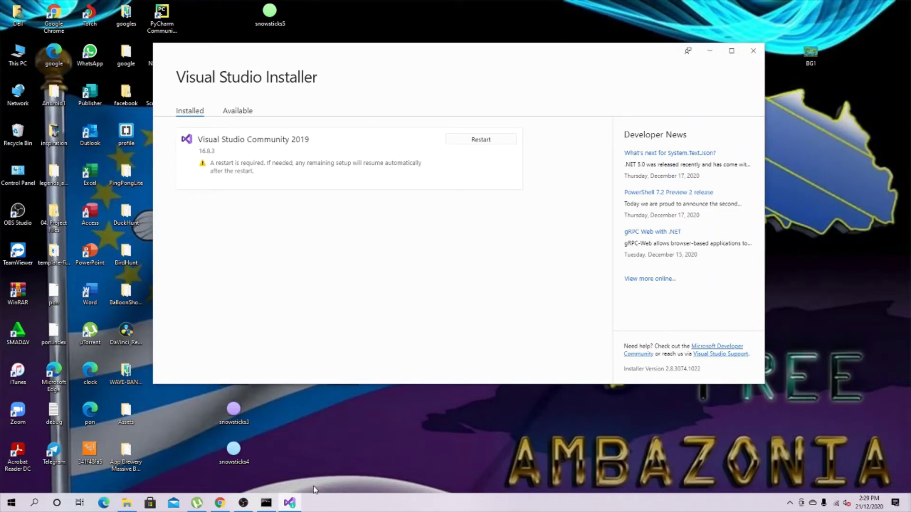
click(270, 503)
click(828, 139)
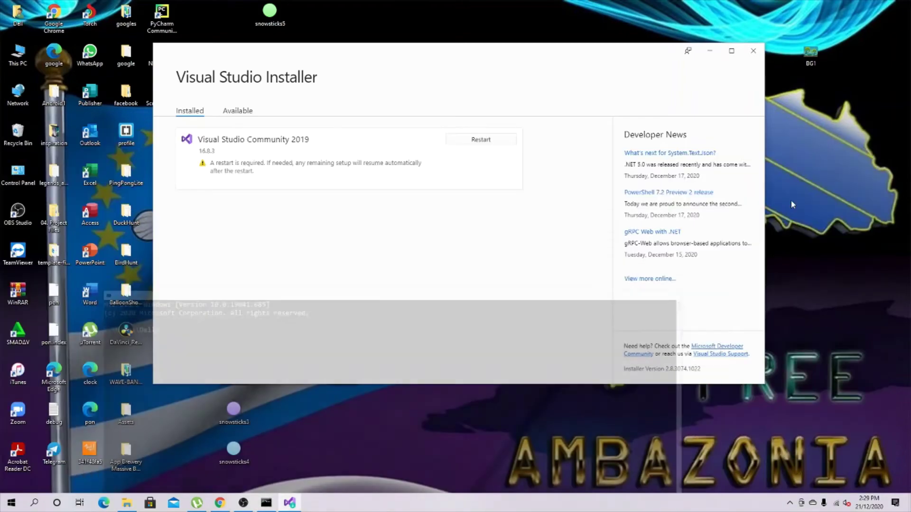
click(243, 503)
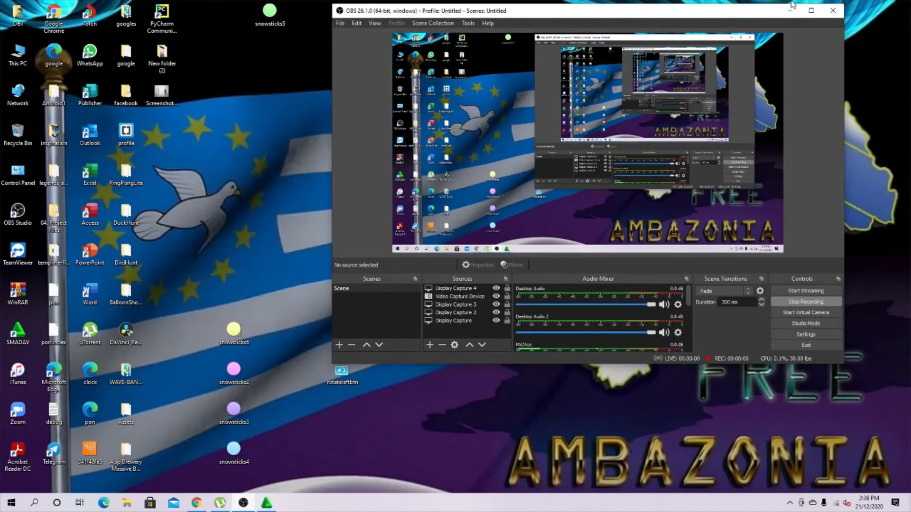
click(791, 10)
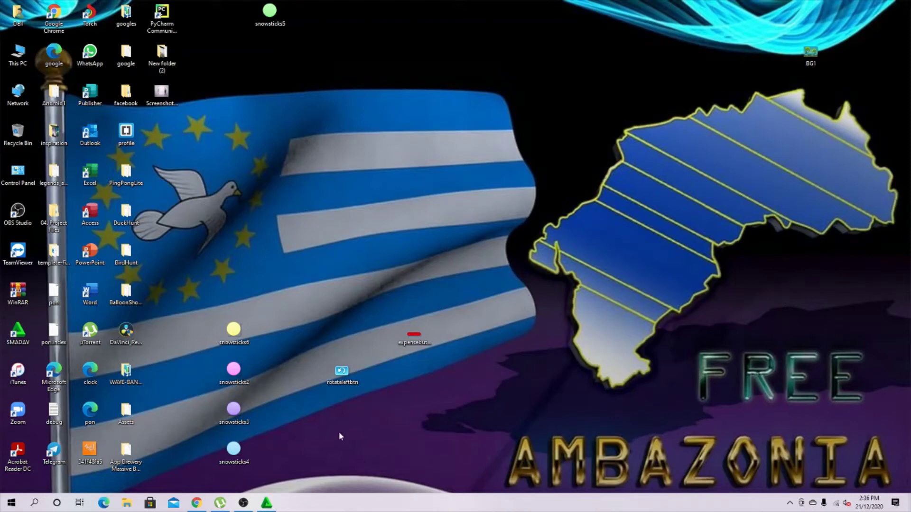
Launch Visual Studio 2019 on the desktop folder via Open with Visual Studio, then refresh the desktop.
right_click(256, 205)
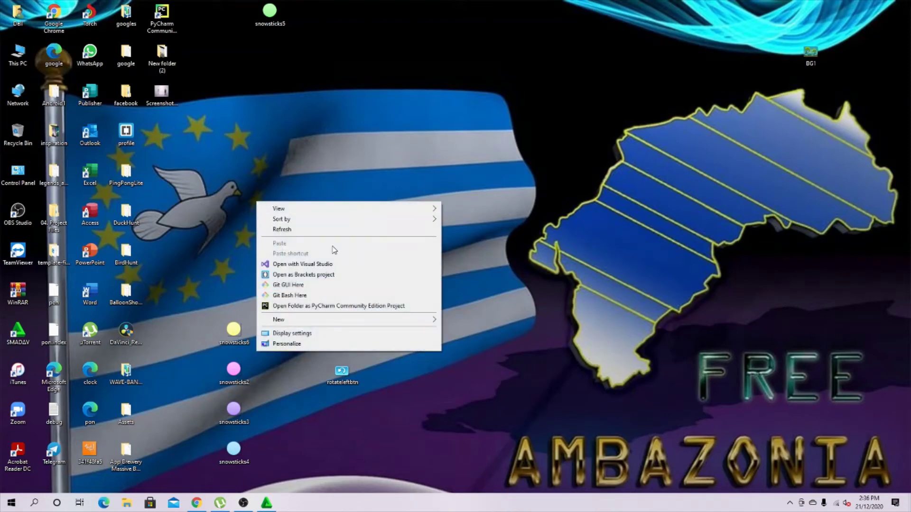
click(316, 265)
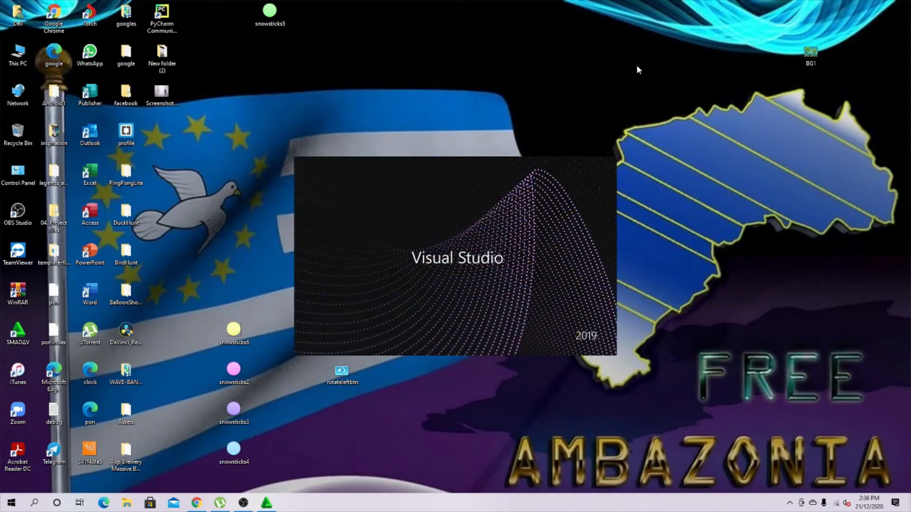
right_click(665, 34)
click(691, 61)
Refresh the desktop repeatedly while Visual Studio's splash screen loads.
right_click(629, 88)
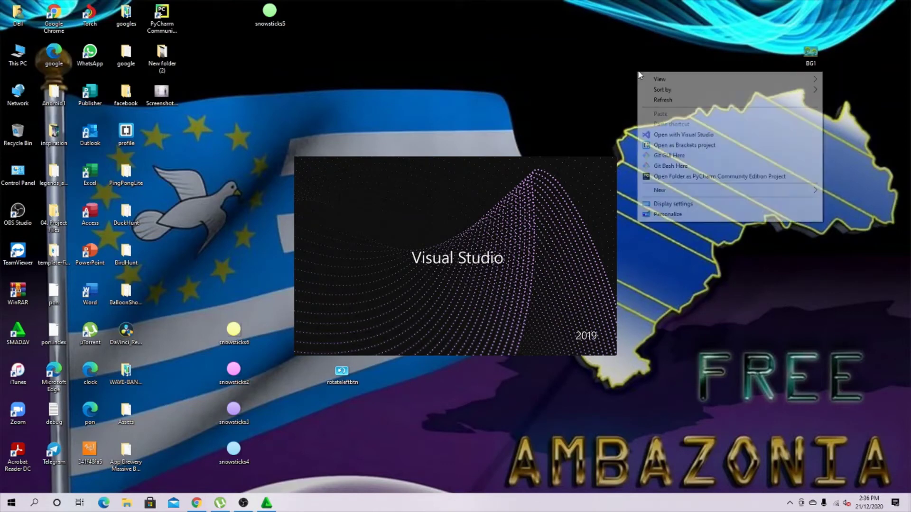
click(668, 100)
right_click(659, 65)
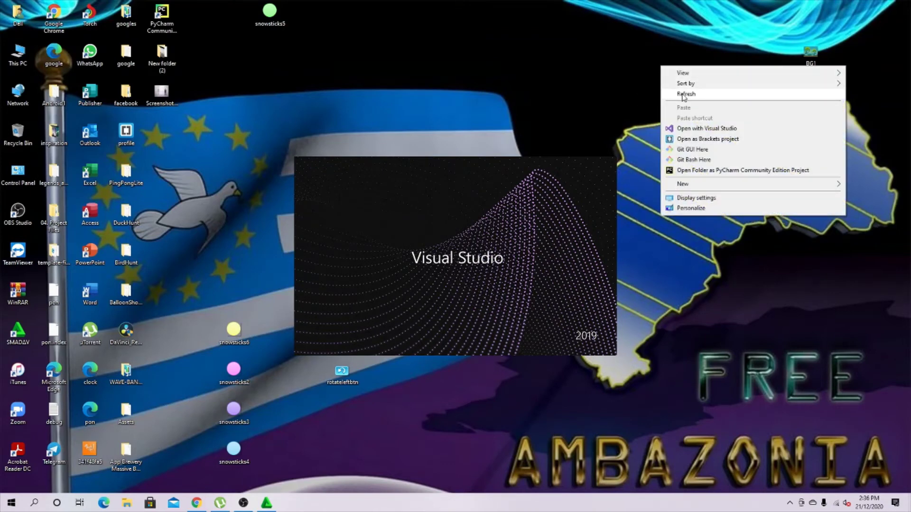
click(683, 93)
right_click(656, 58)
click(677, 86)
right_click(655, 58)
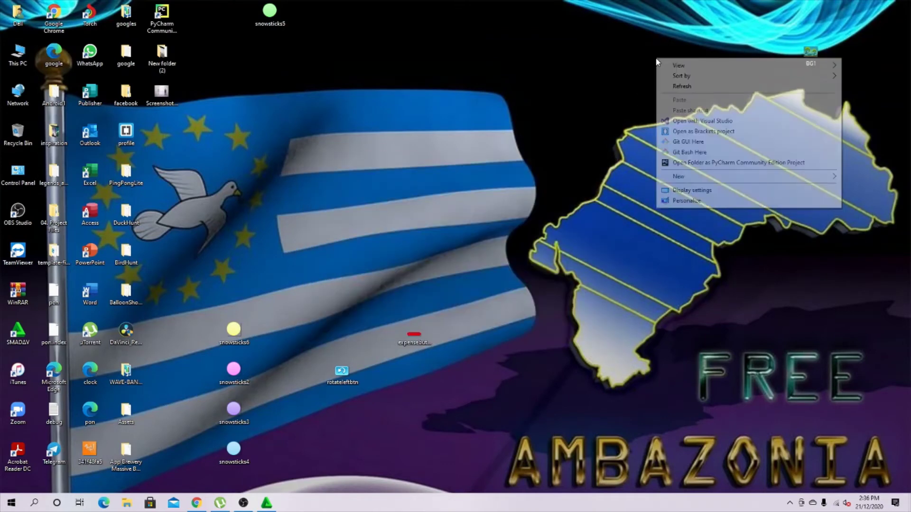
click(679, 86)
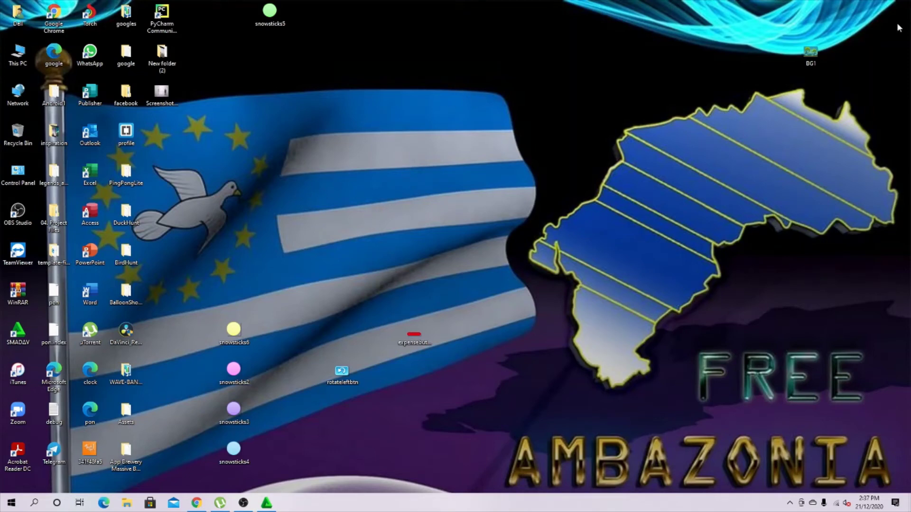
Refresh the desktop and wait for the Microsoft account sign-in form to appear.
right_click(506, 80)
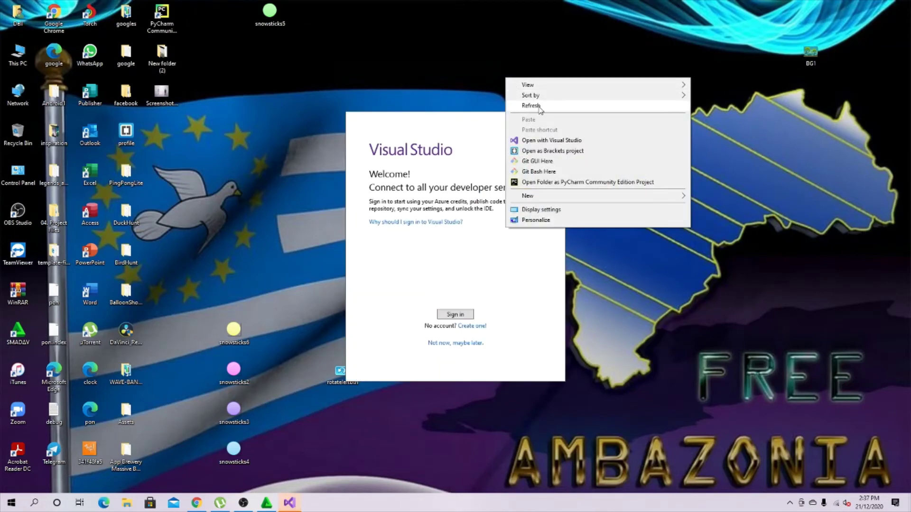
click(539, 108)
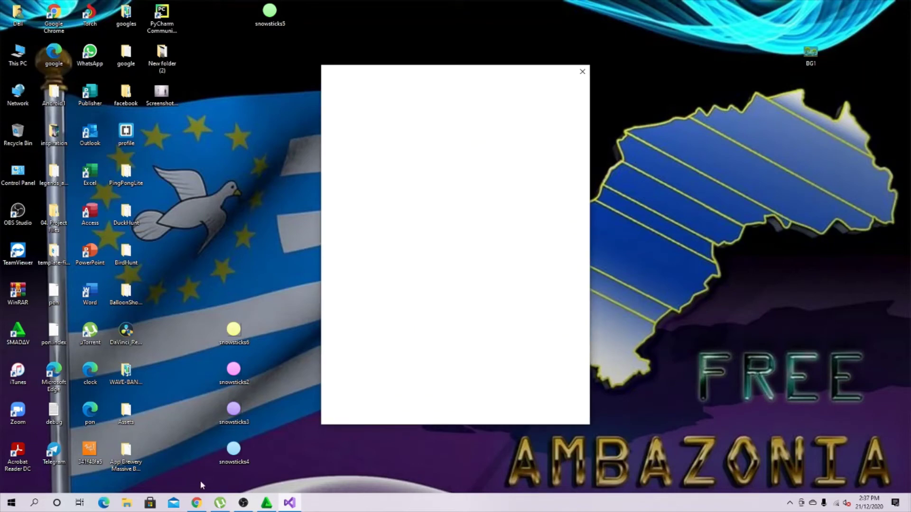
mouse_move(268, 506)
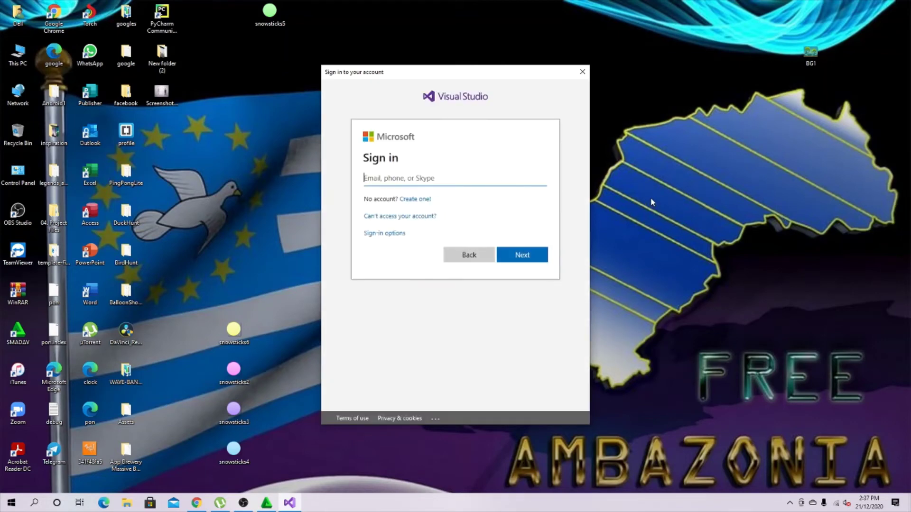
Enter the account's Outlook e-mail address and submit it, retrying Next after the lookup error.
click(446, 178)
click(527, 256)
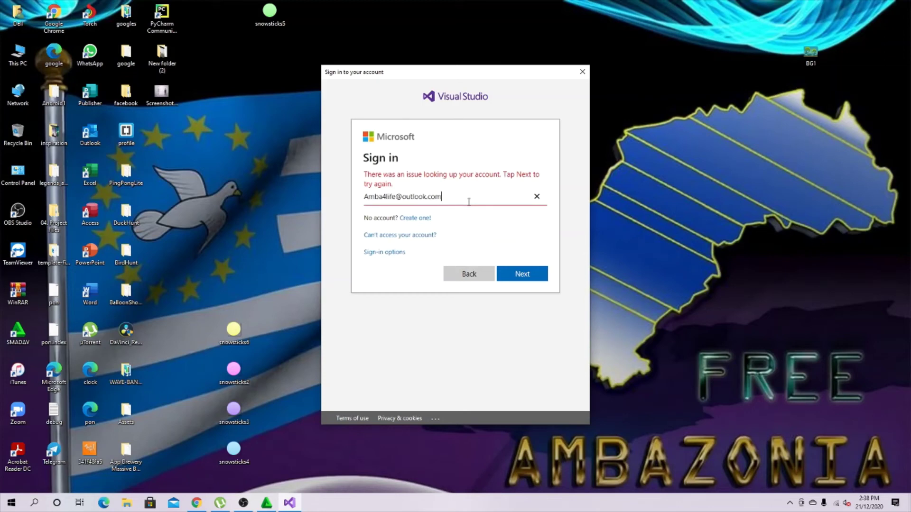
click(528, 276)
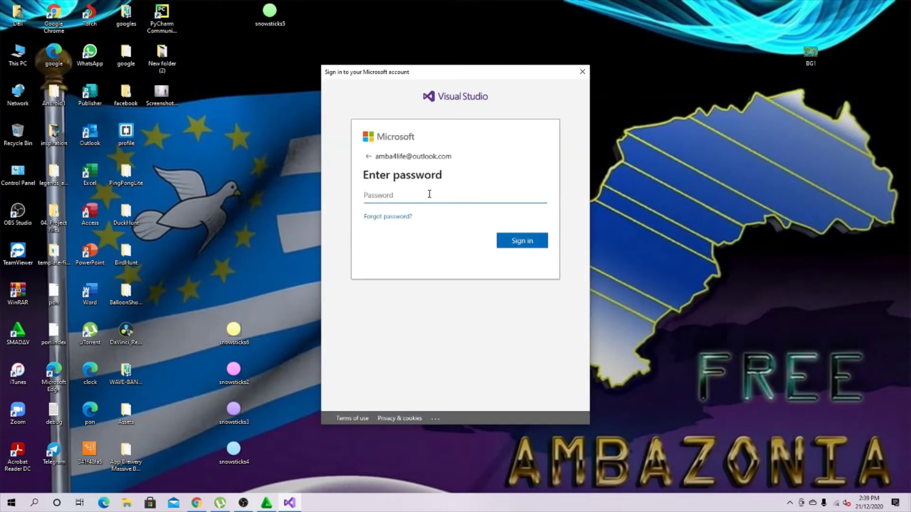
Type the account password into the Password field and sign in.
key(Caps_Lock)
text(A)
key(Caps_Lock)
click(523, 241)
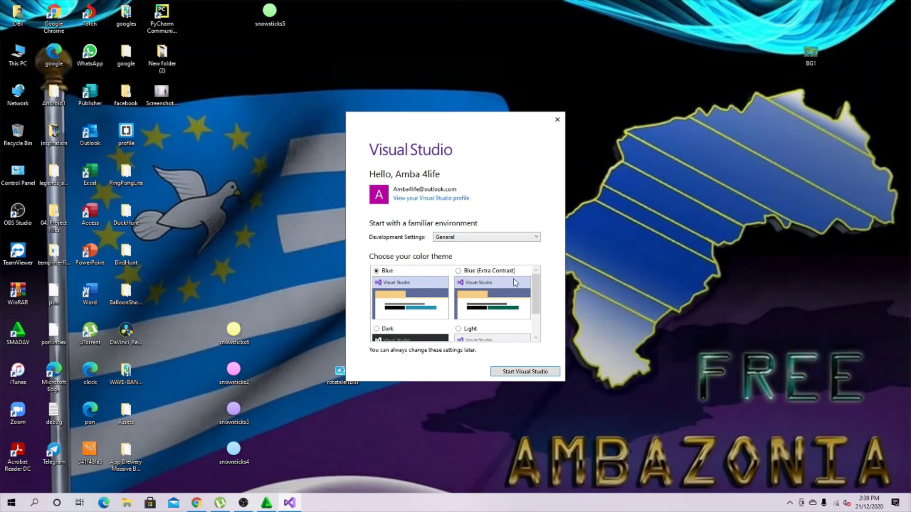
Keep General settings, try the Dark theme, settle on Blue, and start Visual Studio.
scroll(502, 282, down, 2)
scroll(495, 279, up, 2)
scroll(495, 279, down, 2)
scroll(422, 295, up, 2)
scroll(444, 294, down, 2)
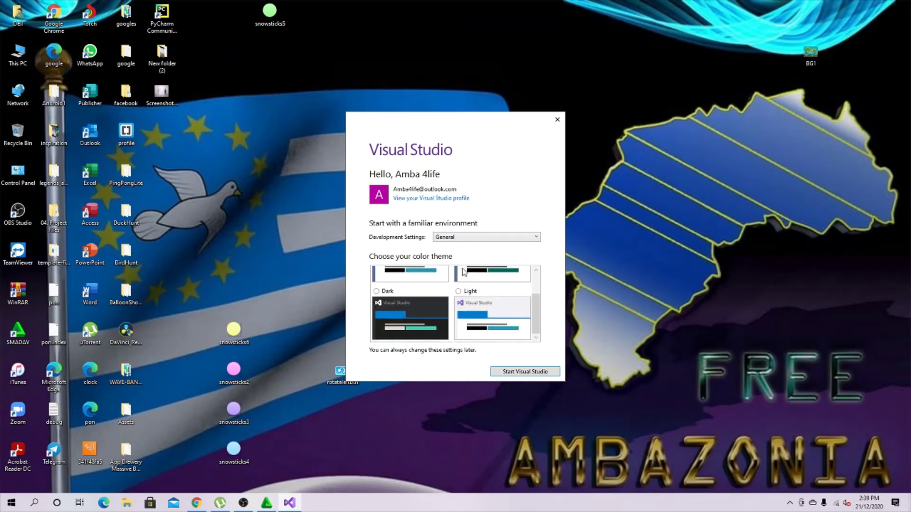
scroll(464, 273, up, 2)
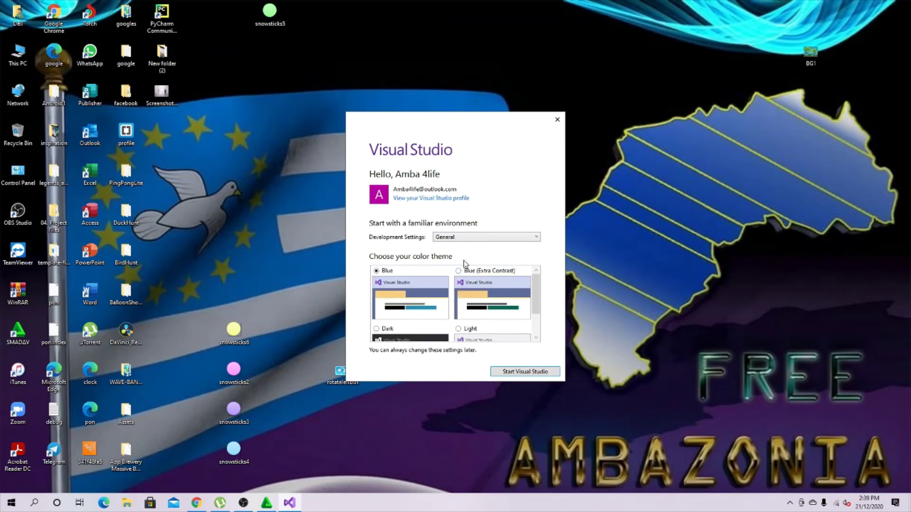
click(391, 327)
scroll(420, 300, up, 2)
scroll(426, 287, down, 2)
scroll(459, 279, up, 2)
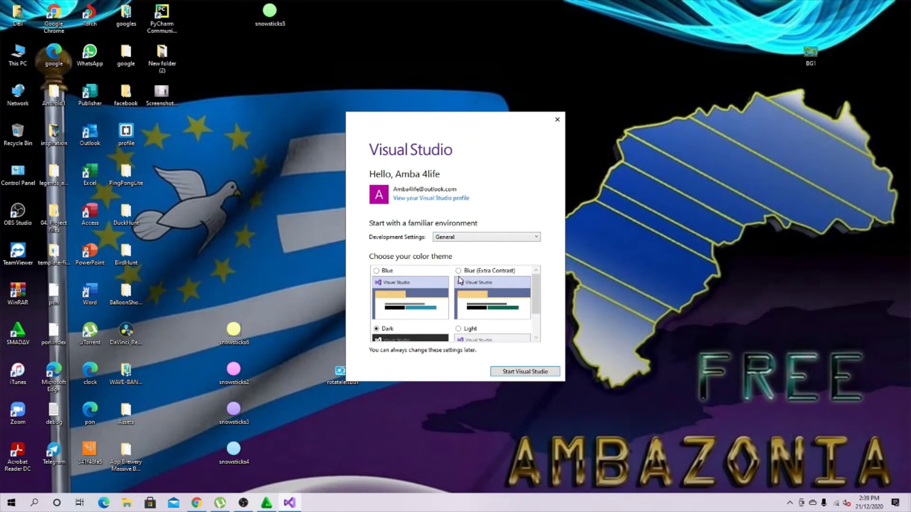
click(390, 273)
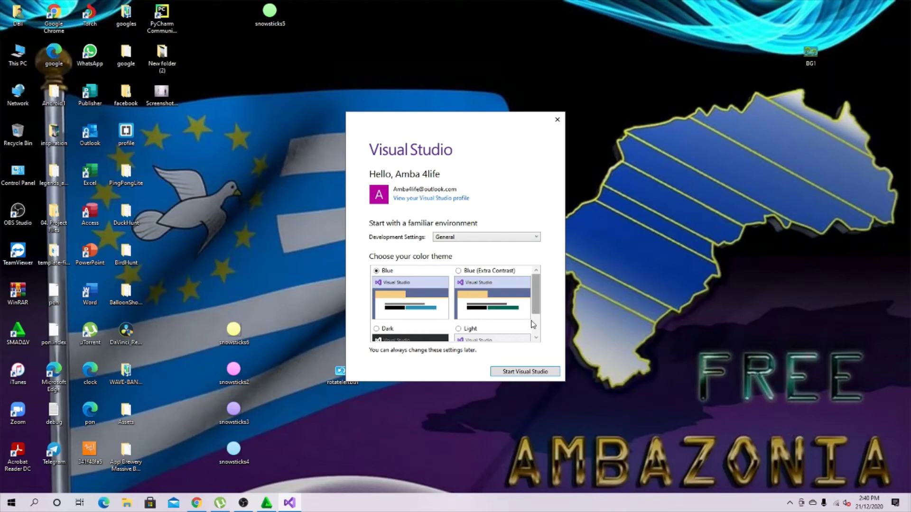
click(534, 373)
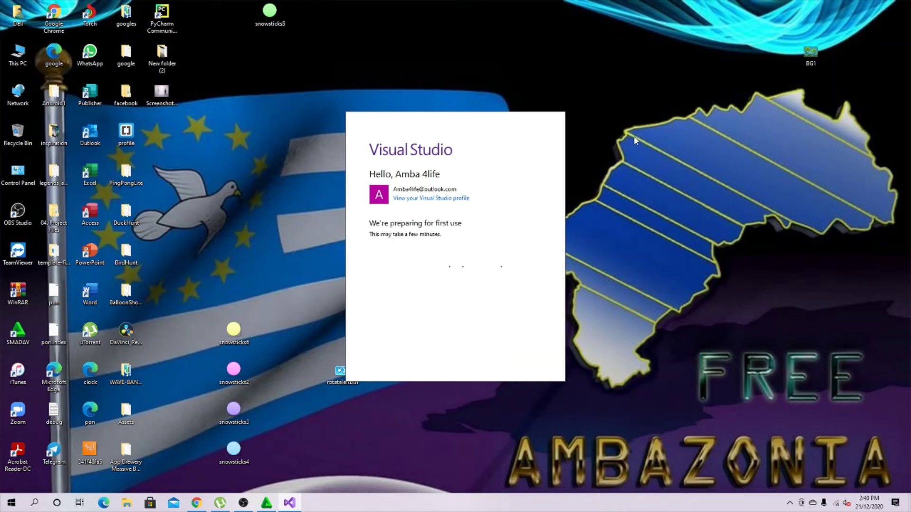
Refresh the desktop four times while first-use preparation finishes and the IDE opens.
right_click(668, 110)
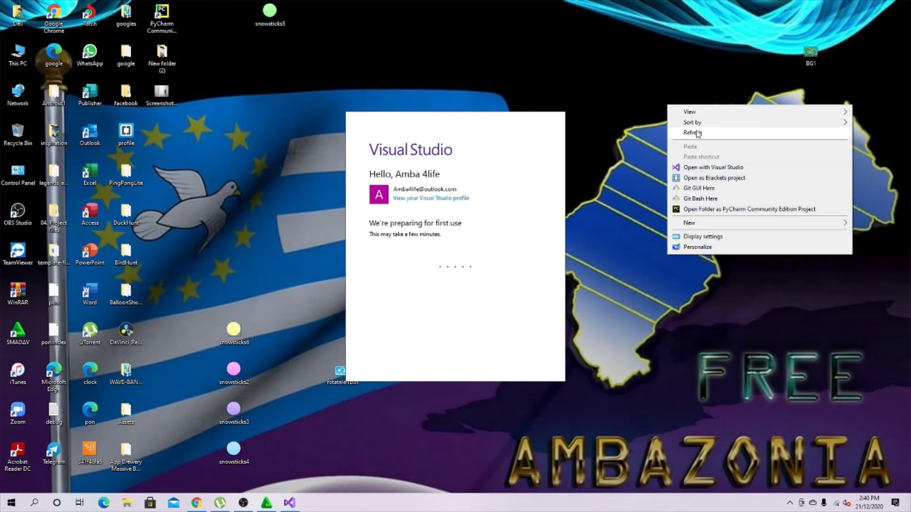
click(701, 135)
right_click(666, 112)
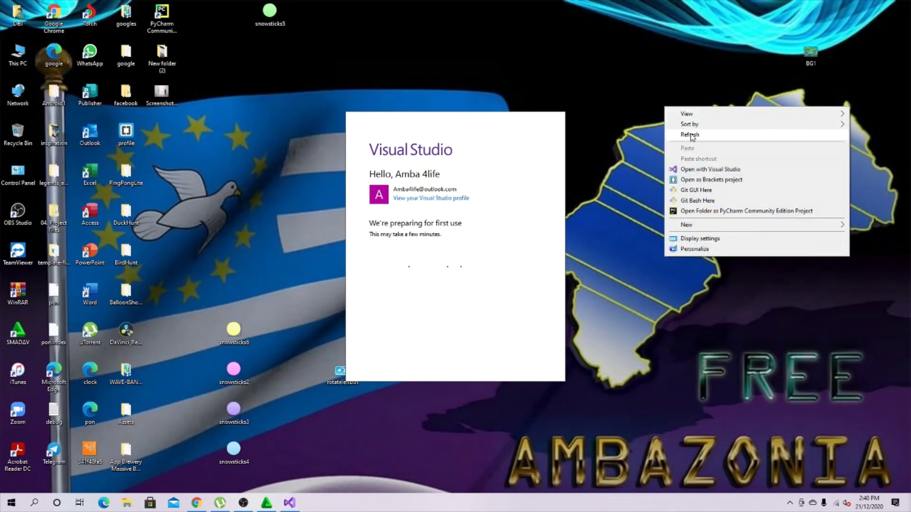
click(701, 134)
right_click(668, 110)
click(691, 137)
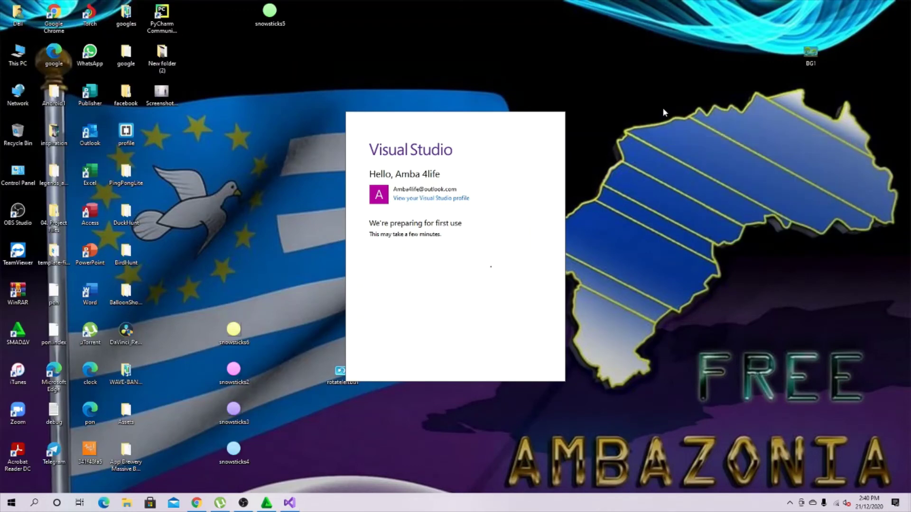
right_click(663, 107)
click(691, 138)
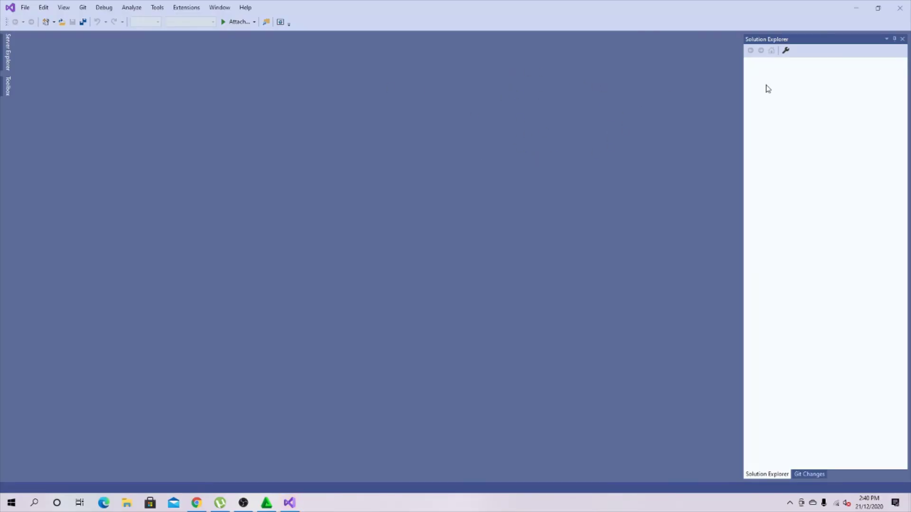
Restore the IDE window down to a smaller size and scroll Solution Explorer.
click(879, 8)
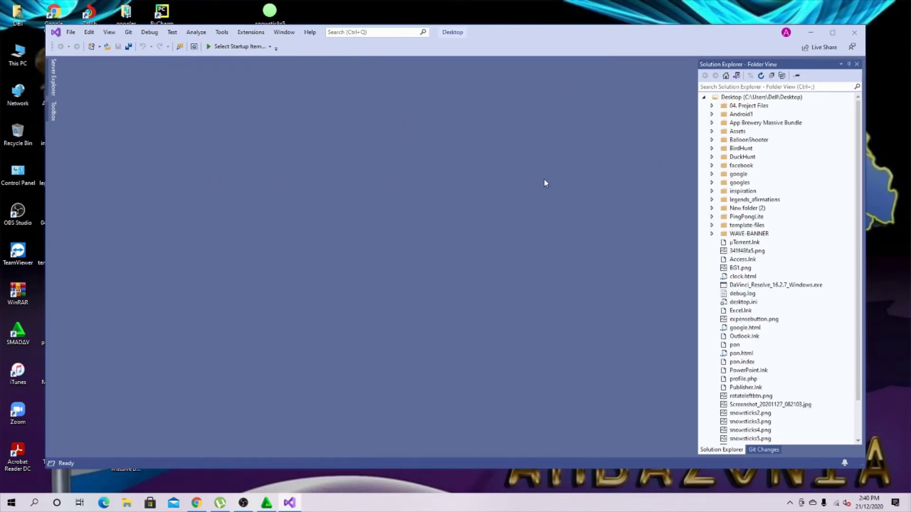
scroll(807, 147, down, 2)
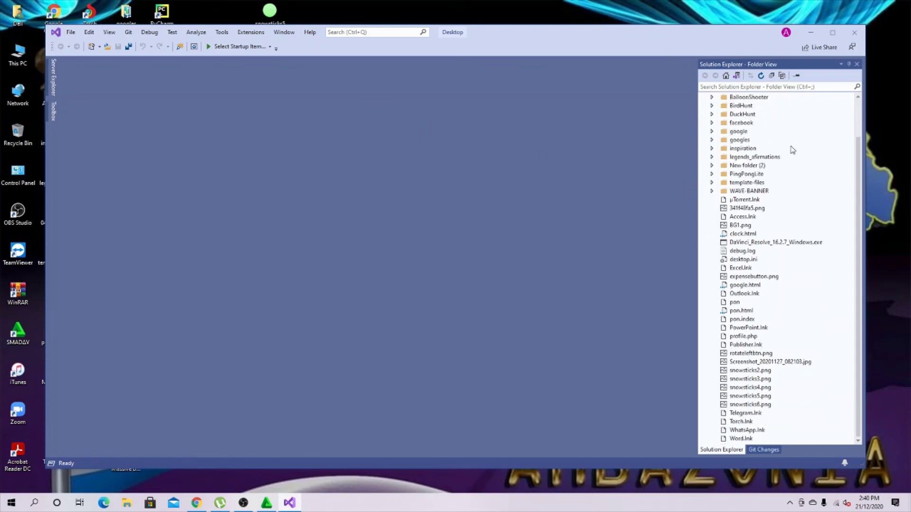
scroll(791, 148, up, 2)
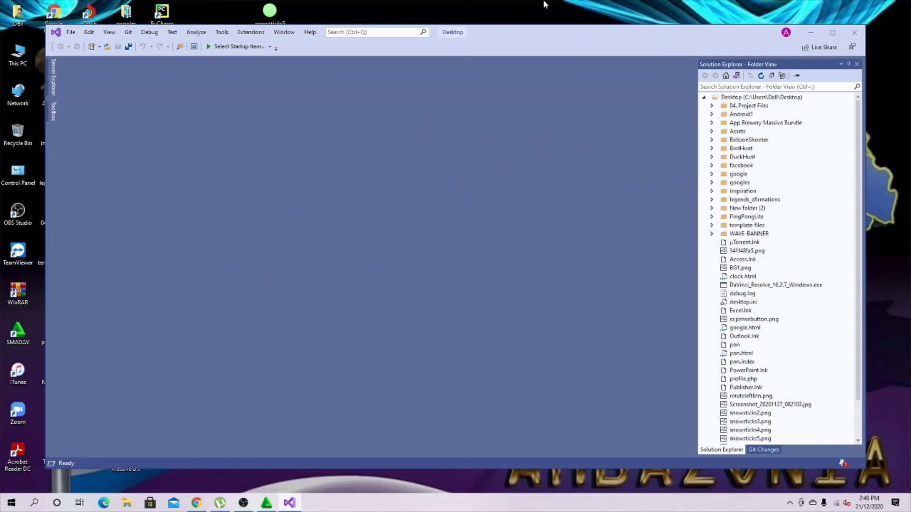
Refresh the desktop twice and show the Toolbox panel with its empty General group.
right_click(562, 4)
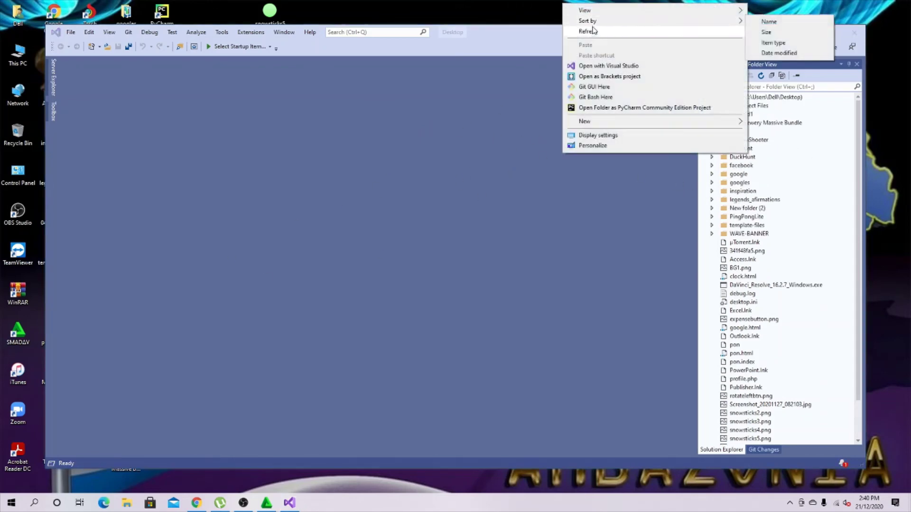
click(591, 30)
right_click(685, 2)
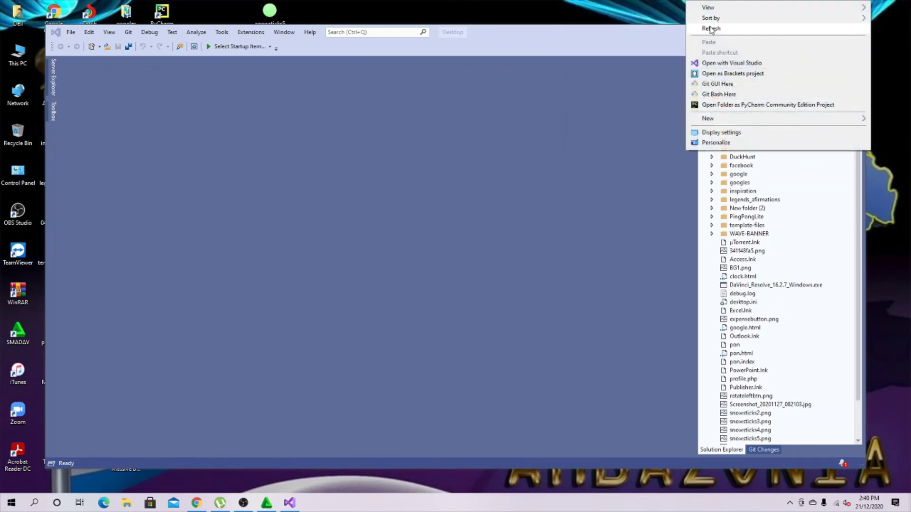
click(706, 27)
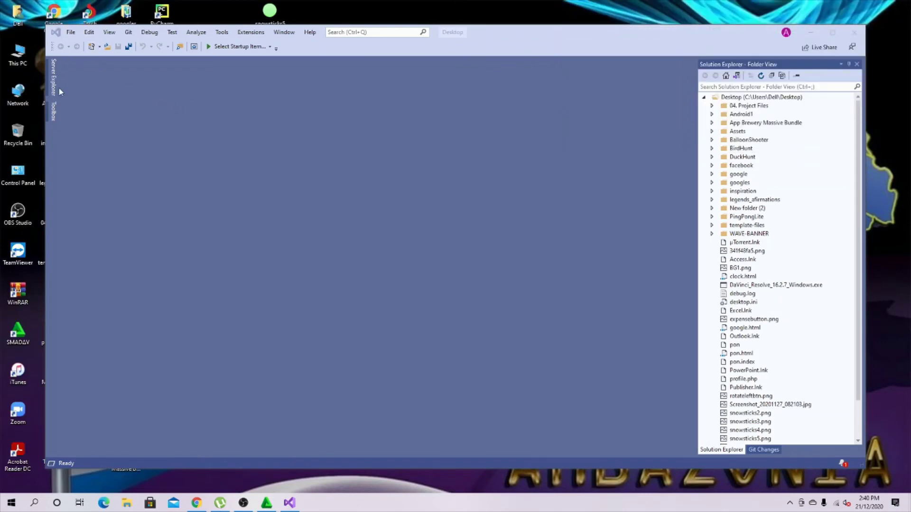
click(55, 118)
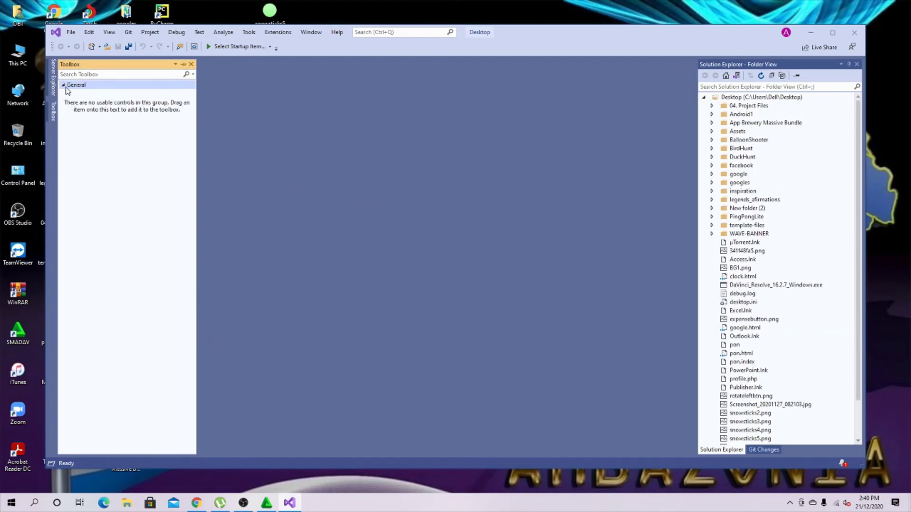
Switch to Server Explorer and refresh the desktop three times.
click(52, 76)
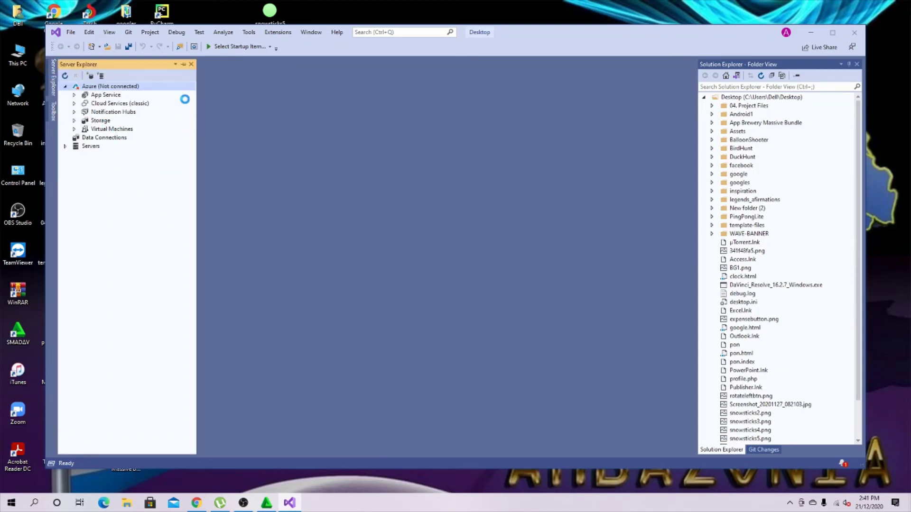
right_click(537, 4)
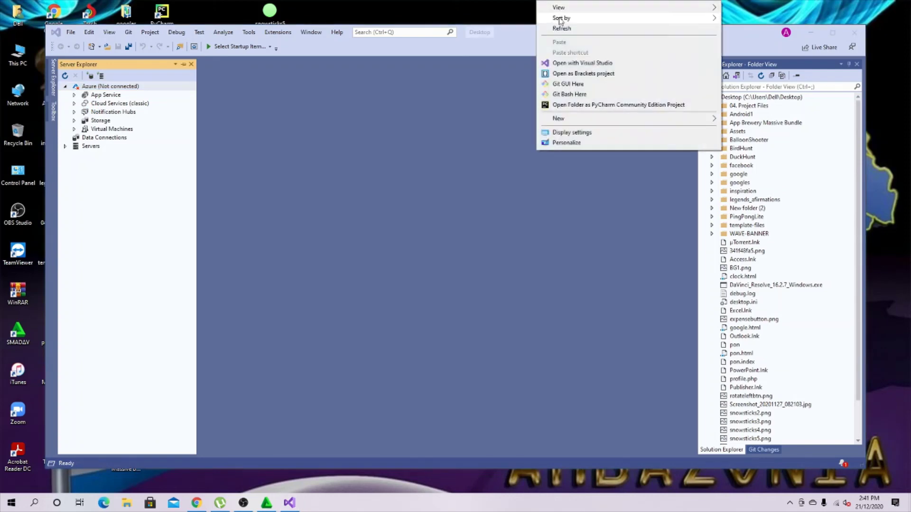
right_click(560, 7)
click(582, 35)
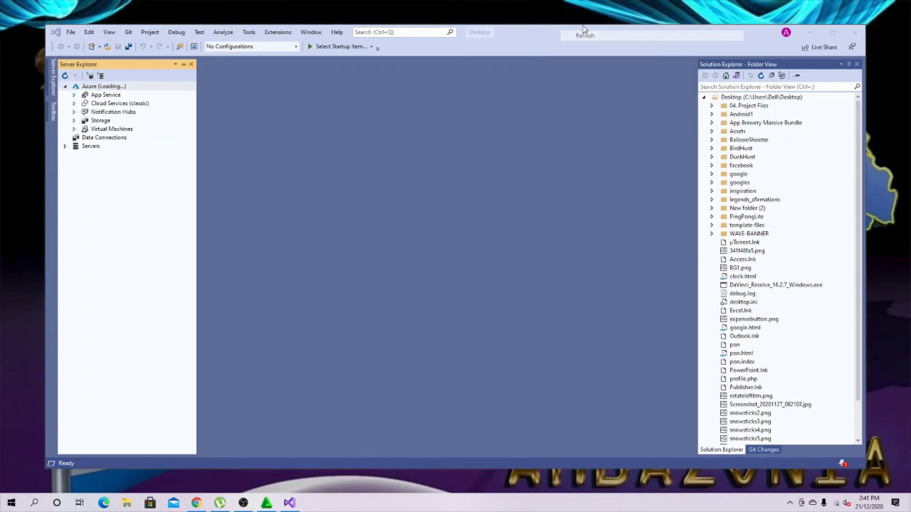
right_click(578, 5)
click(601, 36)
right_click(575, 4)
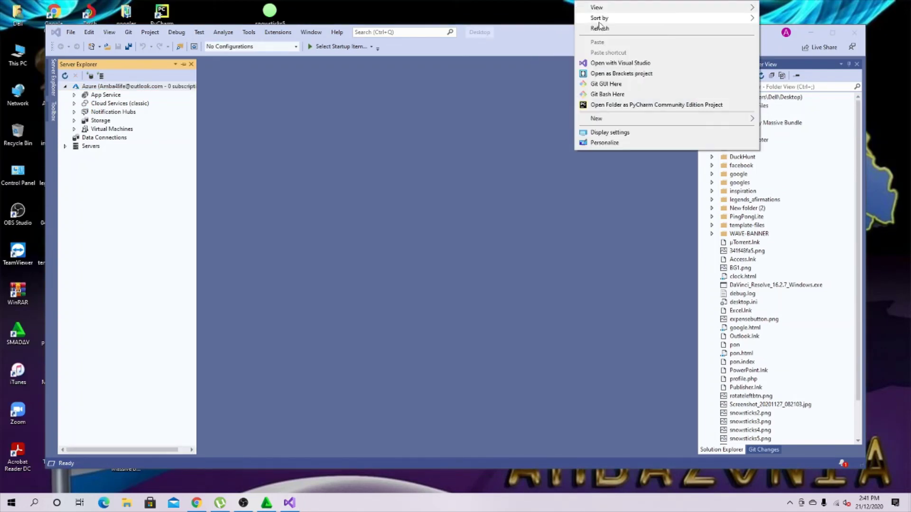
click(602, 34)
Show the Notifications pane listing the Live Share update notice.
scroll(801, 191, down, 2)
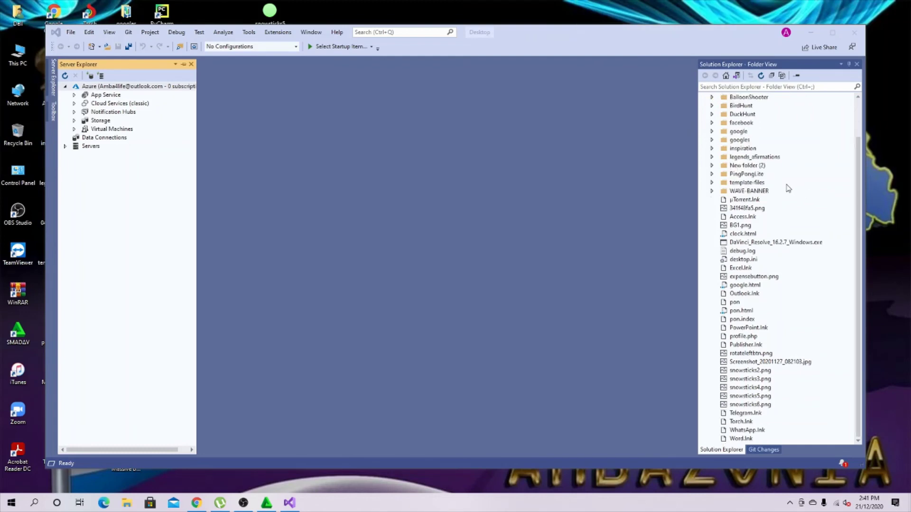
scroll(788, 189, up, 2)
scroll(739, 154, down, 2)
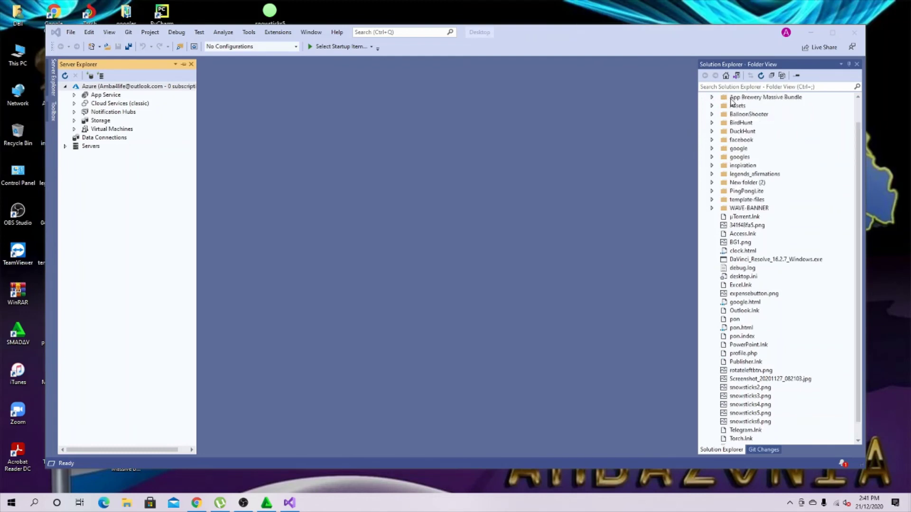
scroll(751, 227, up, 2)
scroll(753, 219, down, 2)
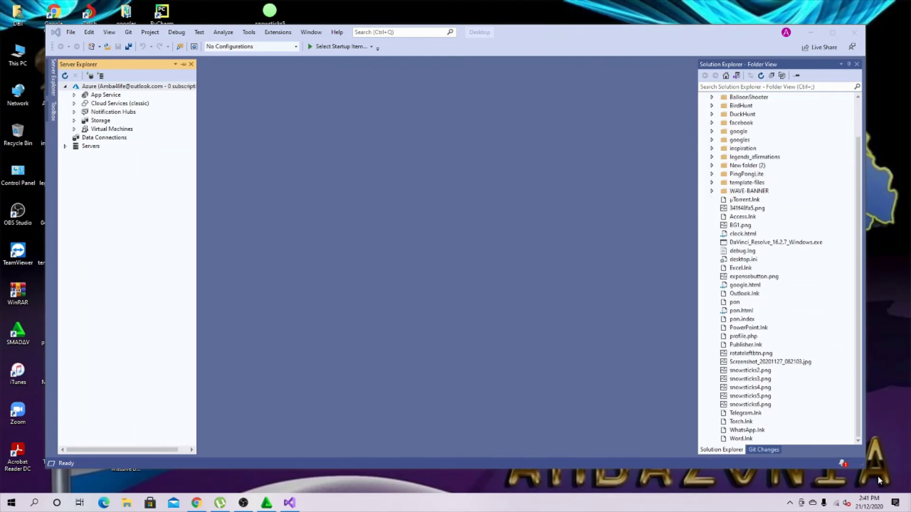
click(843, 465)
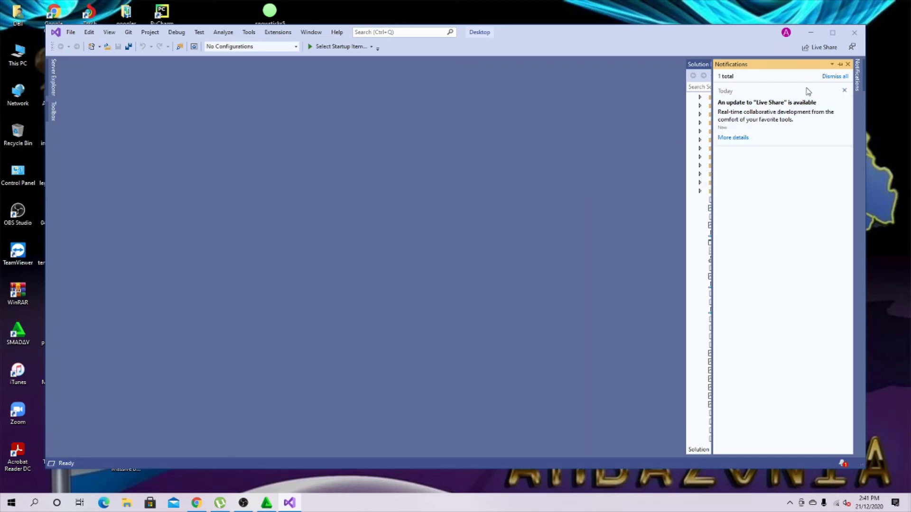
Dismiss the Live Share notice and start a new project via File > New > Project.
click(846, 91)
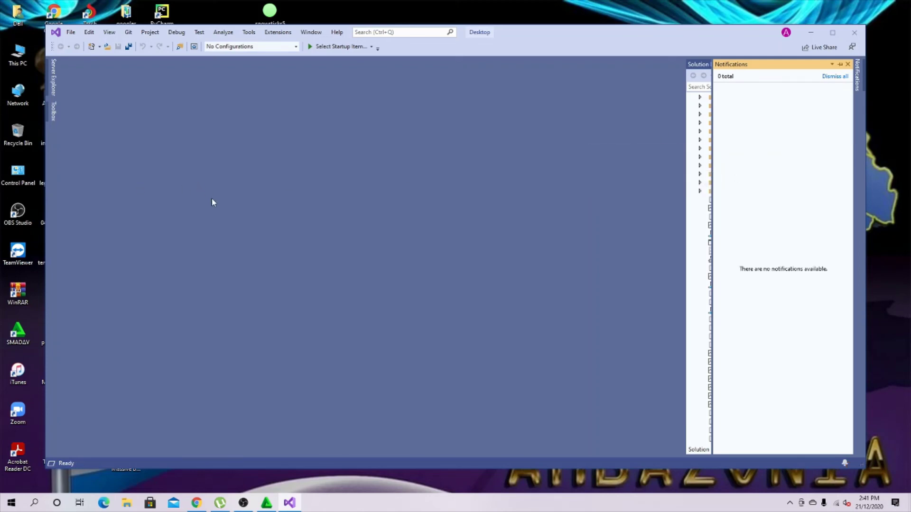
click(71, 32)
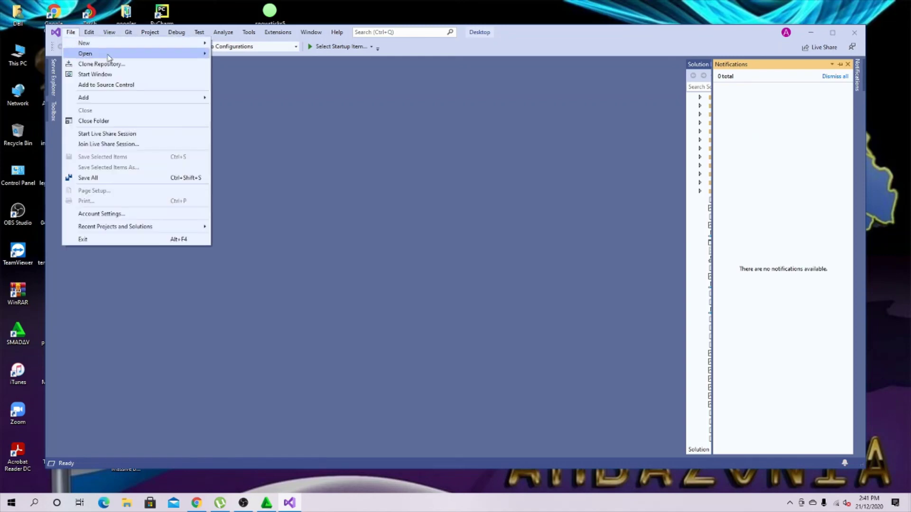
mouse_move(88, 42)
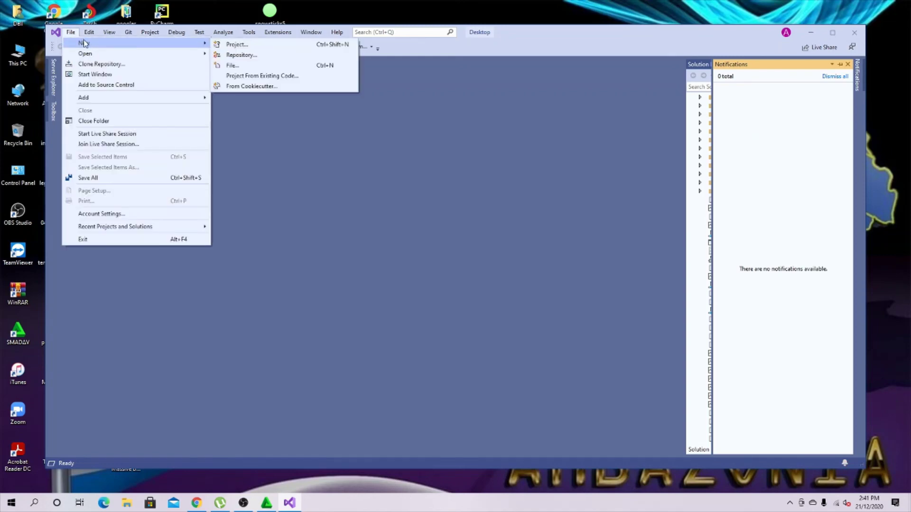
click(232, 45)
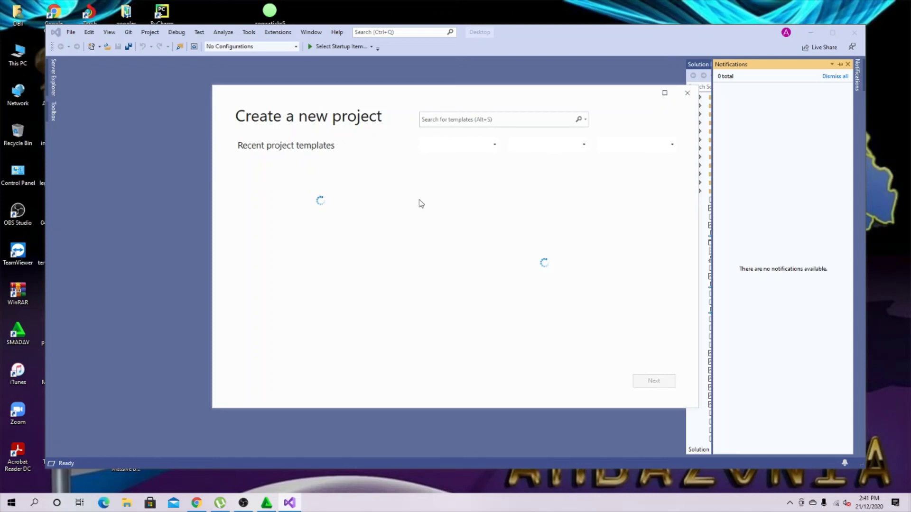
Refresh the desktop three times from its right-click menu.
right_click(883, 56)
click(835, 87)
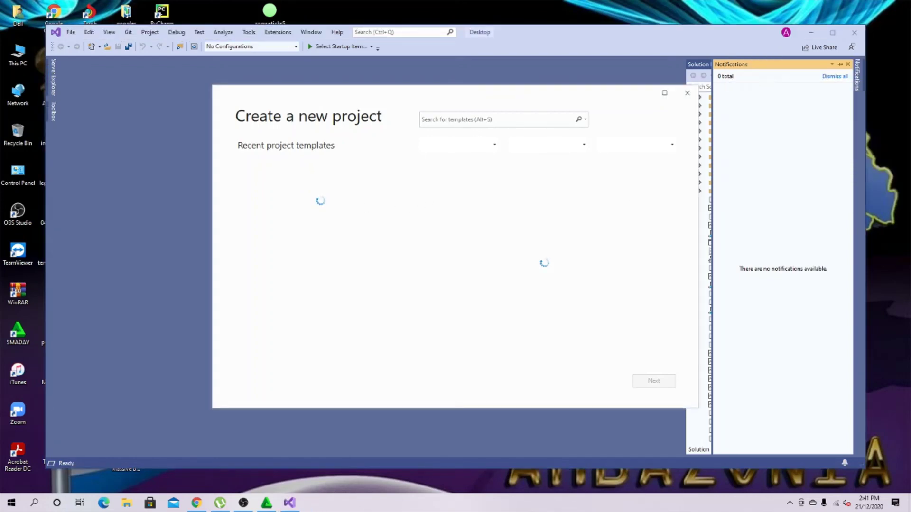
right_click(883, 47)
click(789, 81)
right_click(870, 52)
click(779, 83)
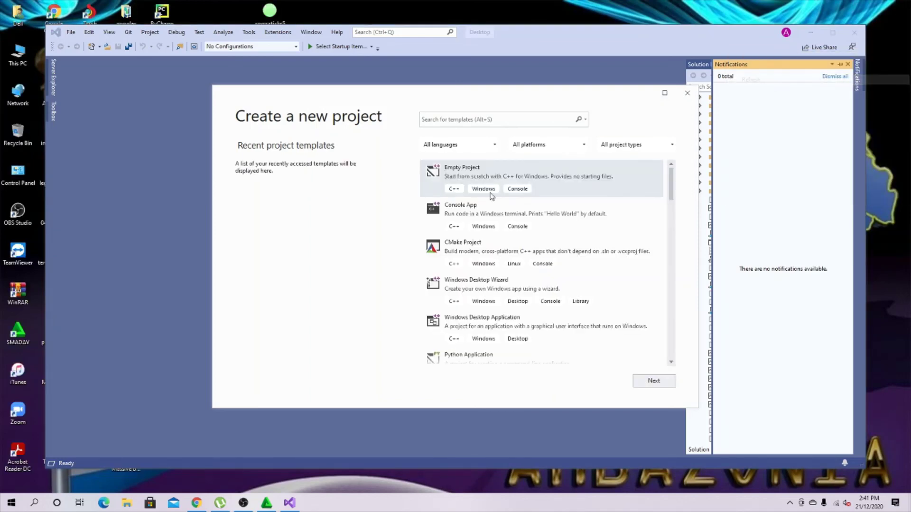
Find and select the Python Application template in the template list, then continue.
scroll(498, 209, down, 3)
scroll(527, 206, up, 3)
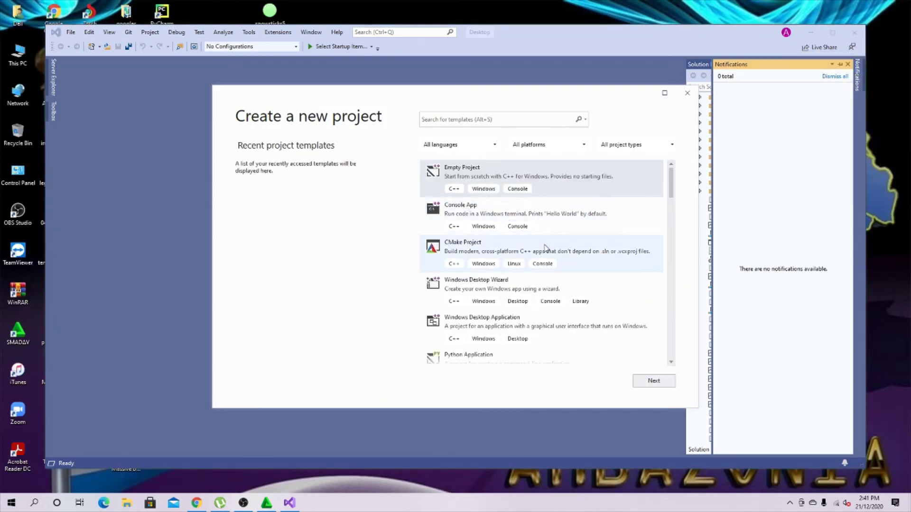
scroll(552, 237, down, 1)
scroll(553, 235, up, 1)
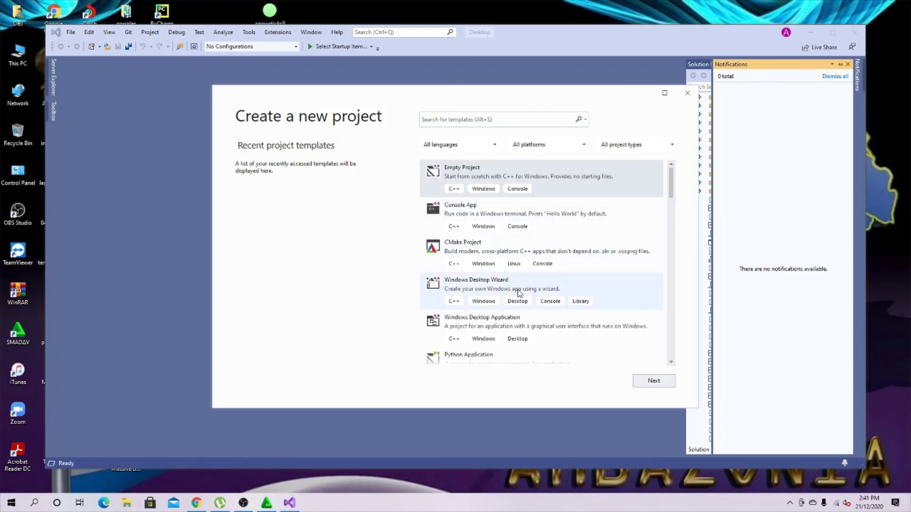
scroll(519, 287, down, 1)
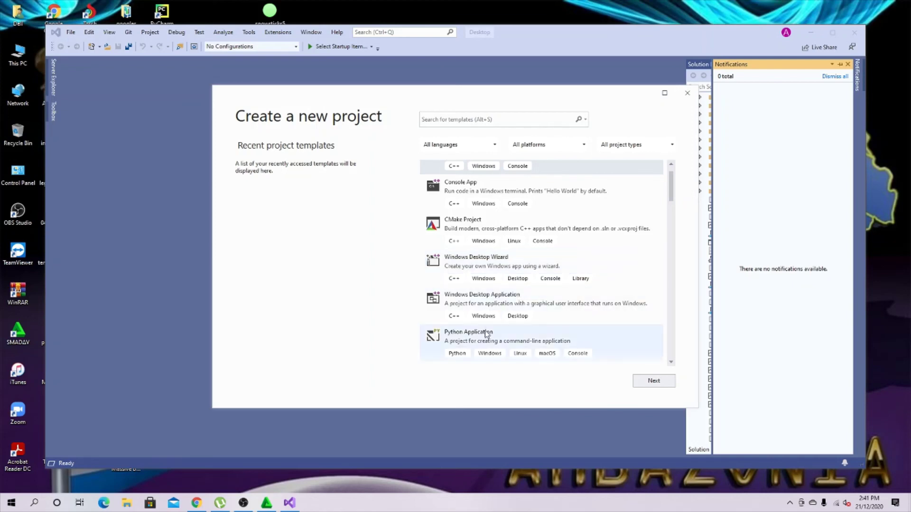
scroll(489, 338, down, 1)
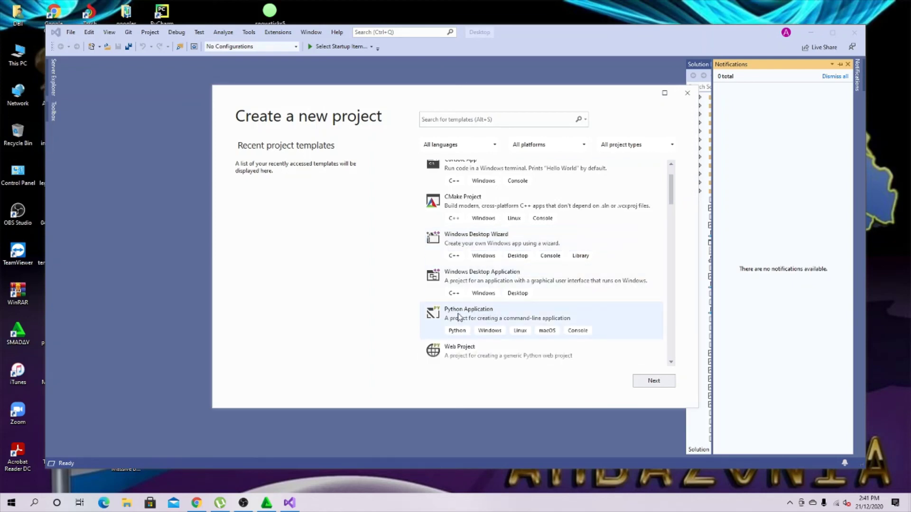
scroll(494, 188, up, 2)
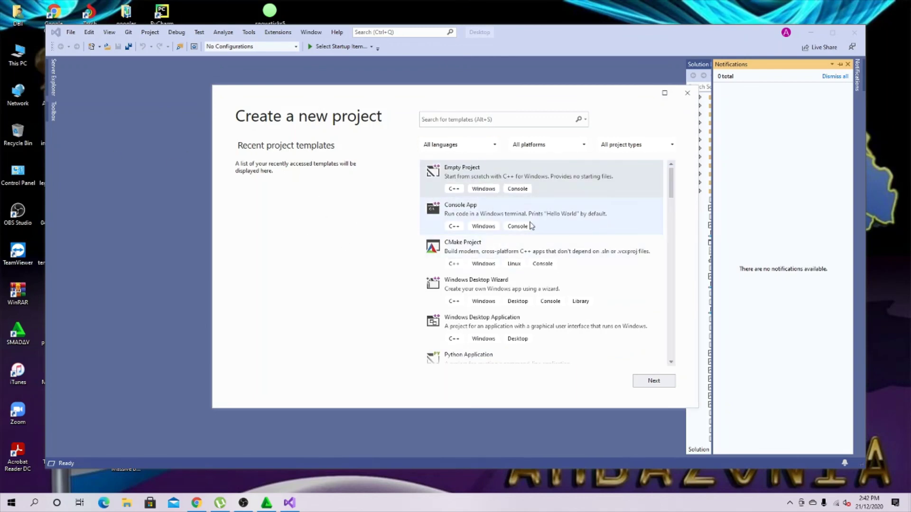
scroll(544, 221, down, 3)
scroll(540, 214, up, 3)
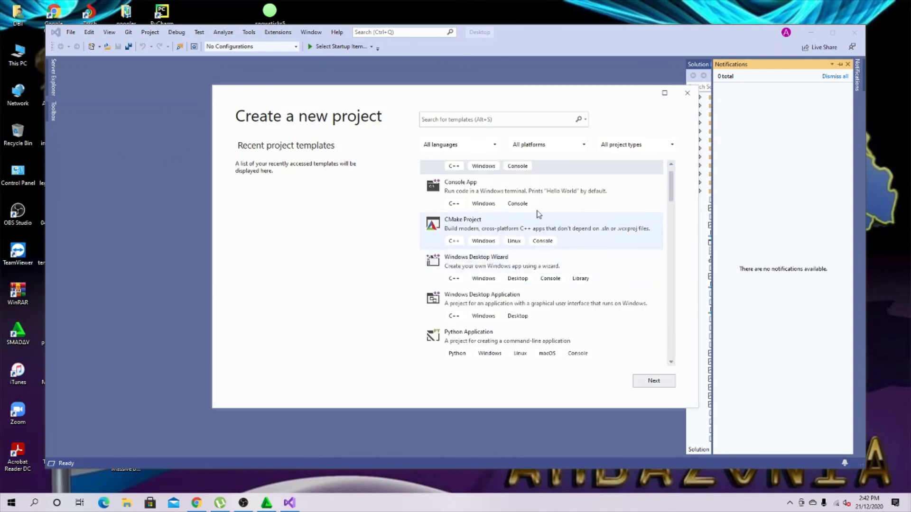
scroll(551, 253, down, 2)
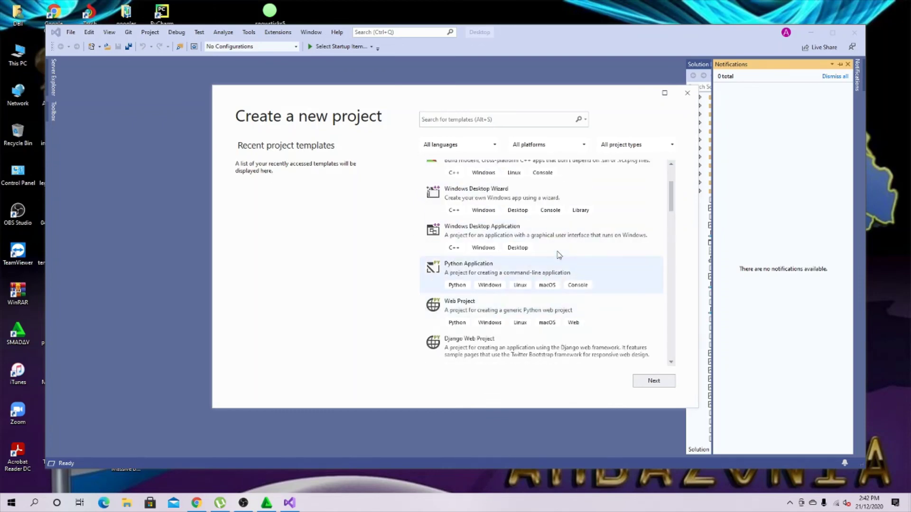
scroll(558, 254, up, 1)
scroll(558, 255, up, 1)
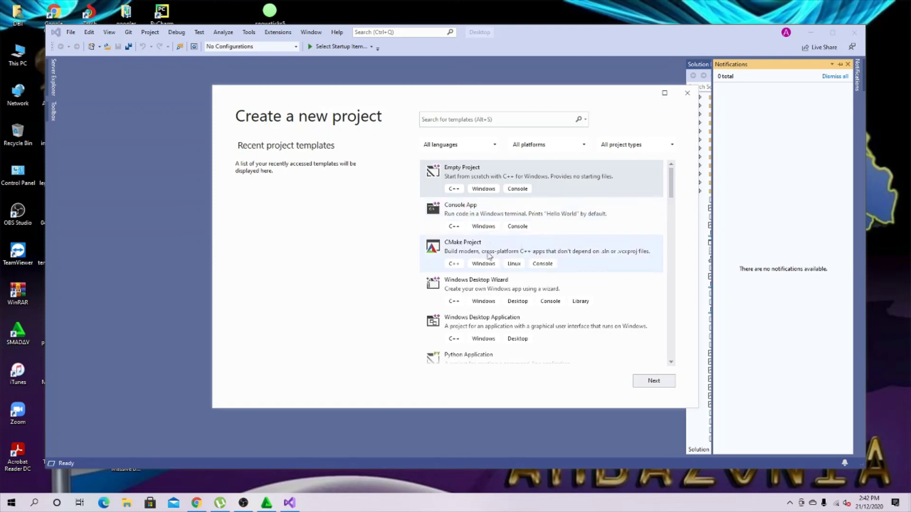
scroll(478, 219, down, 1)
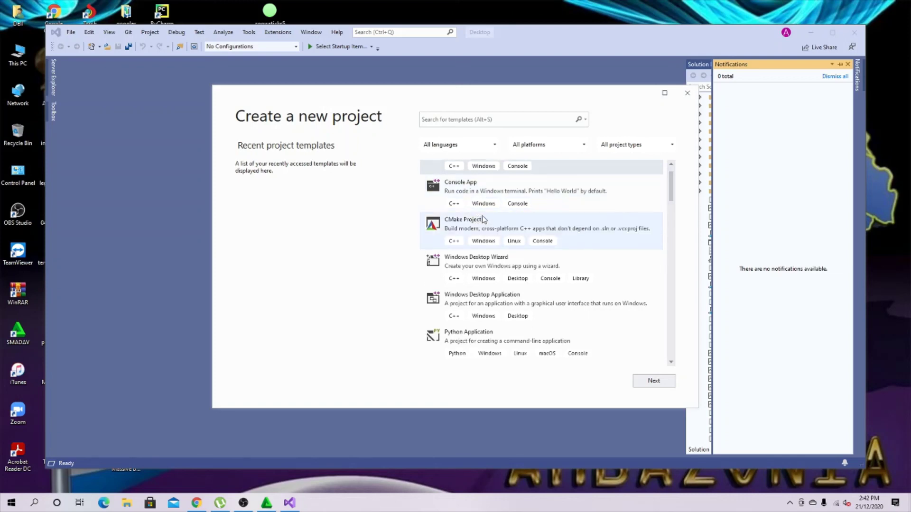
scroll(484, 219, up, 1)
scroll(510, 297, down, 1)
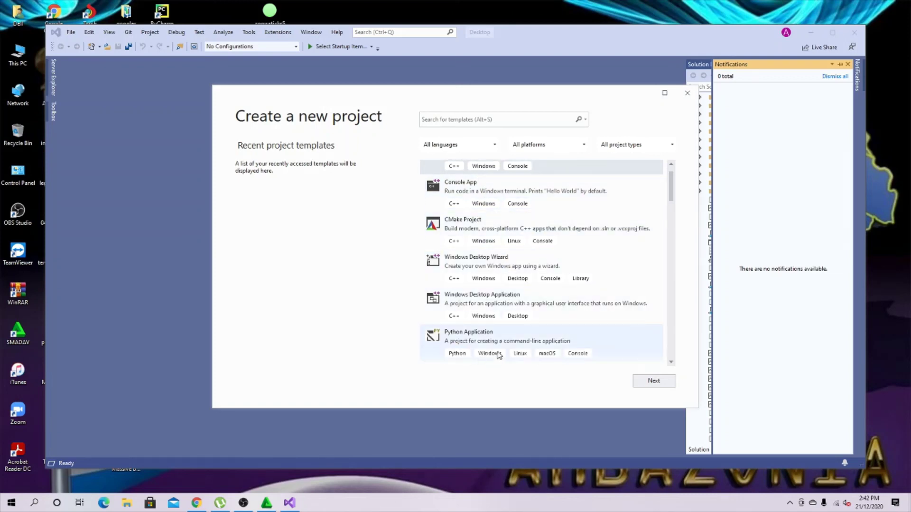
scroll(513, 307, down, 1)
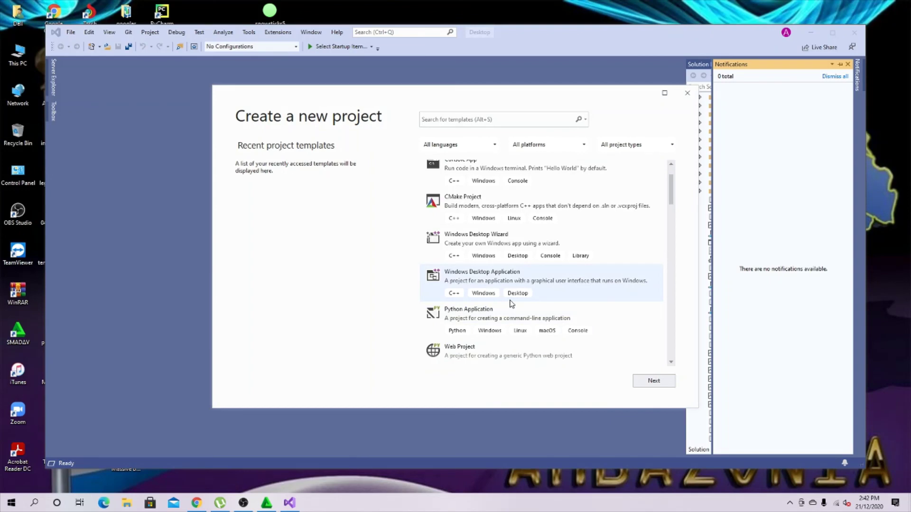
click(479, 313)
click(653, 380)
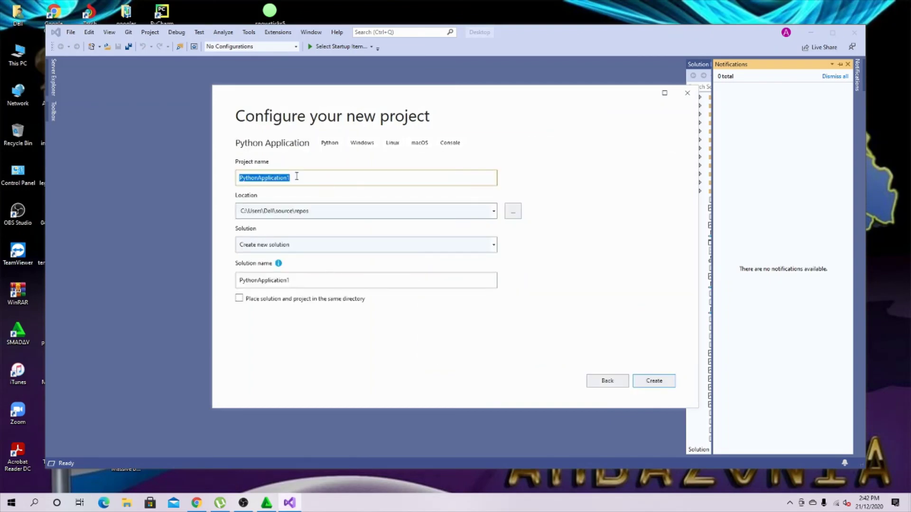
Focus the PythonApplication1 project name, refresh the desktop, and bring OBS Studio to the front.
click(306, 178)
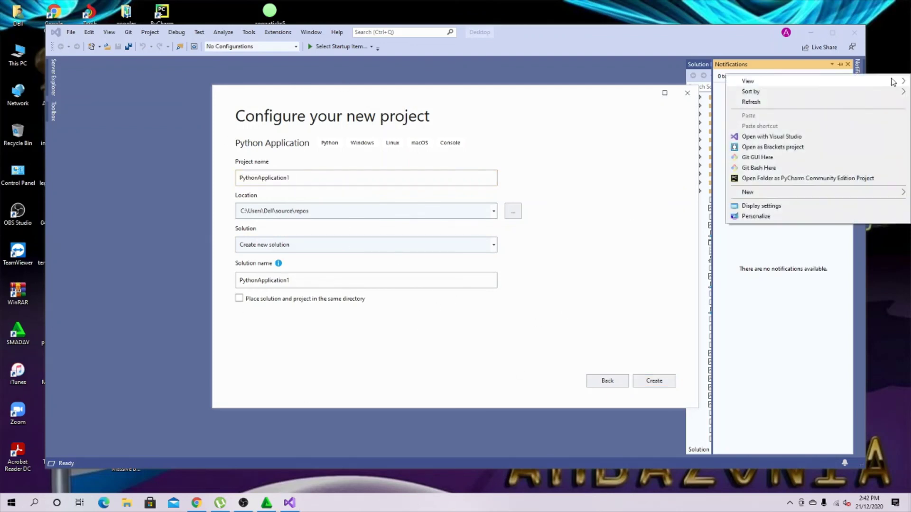
right_click(899, 76)
click(798, 105)
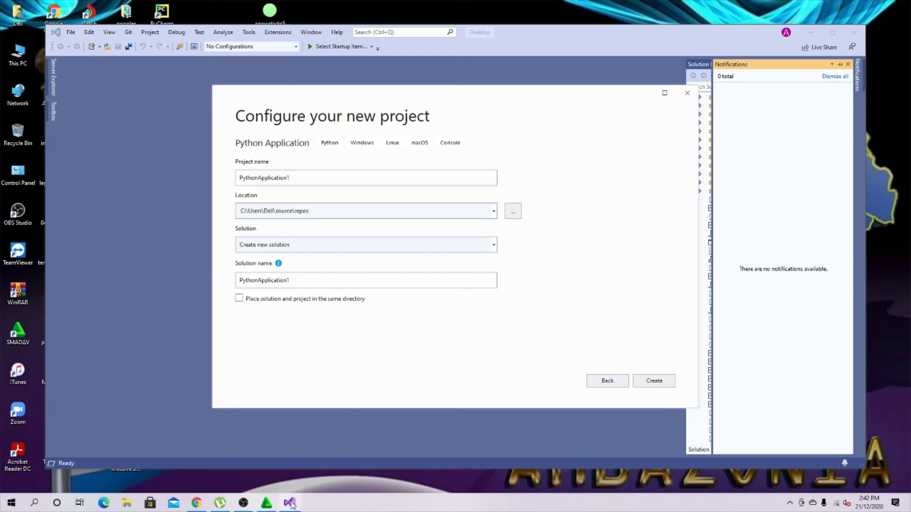
click(243, 503)
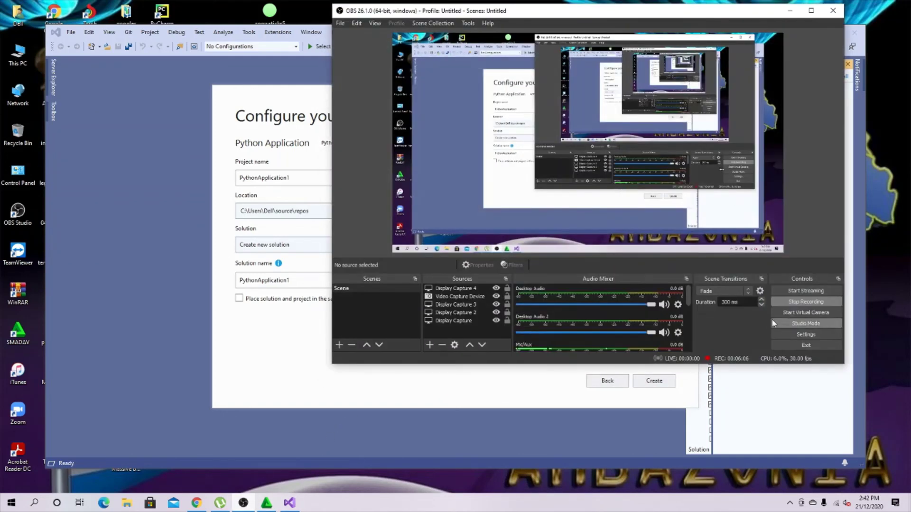